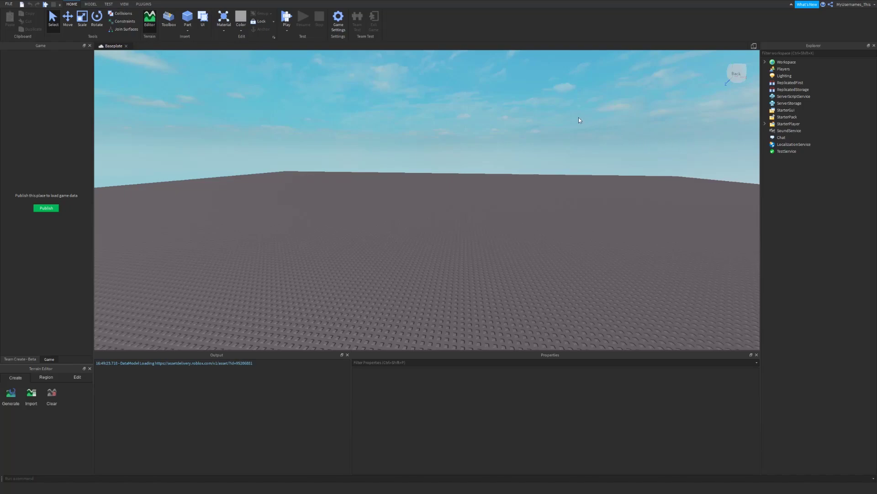
Select StarterGui to show its properties and expand Workspace to list Camera, Terrain and Baseplate
{"action": "right_click_drag", "start_coordinate": [396, 148], "coordinate": [396, 149]}
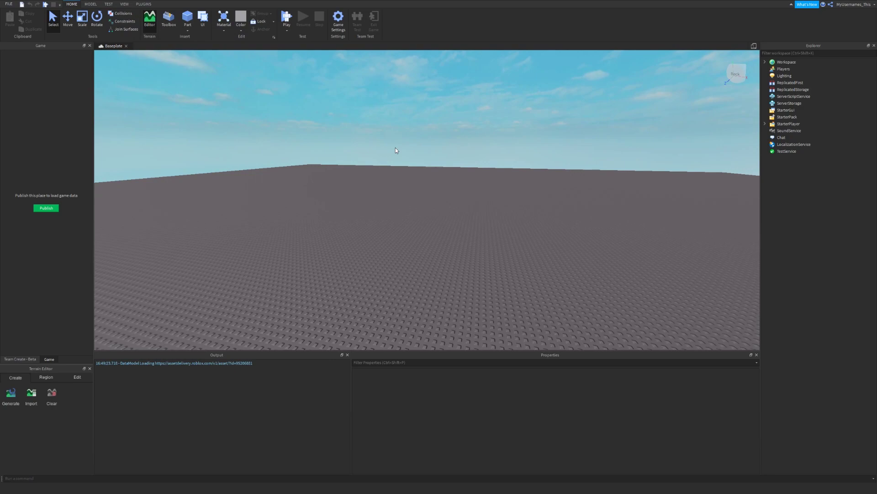
{"action": "right_click_drag", "start_coordinate": [396, 150], "coordinate": [396, 151]}
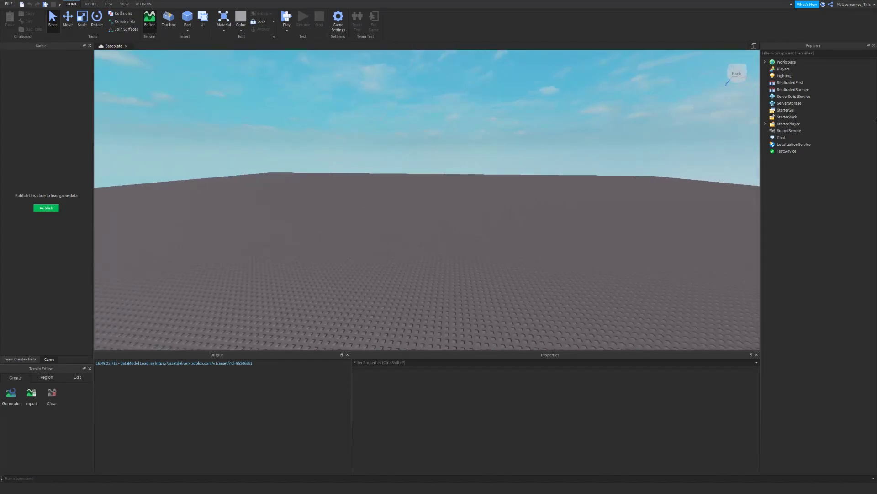
{"action": "left_click", "coordinate": [789, 111]}
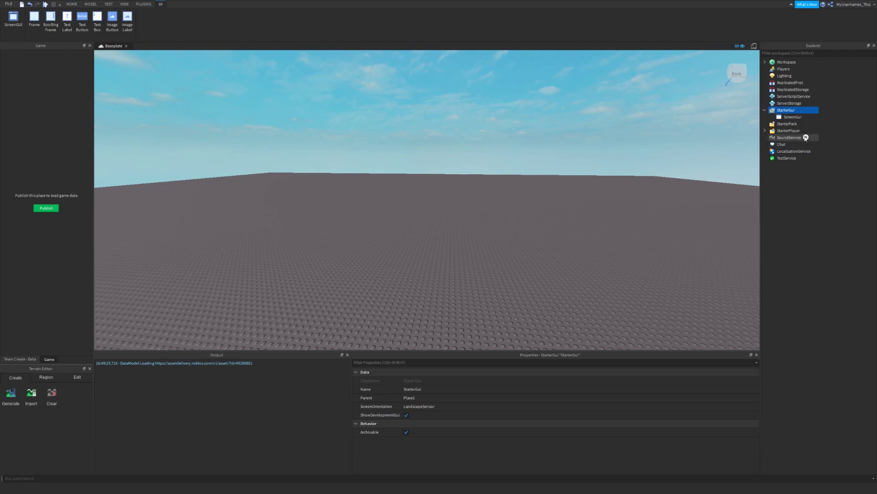
{"action": "left_click", "coordinate": [766, 63]}
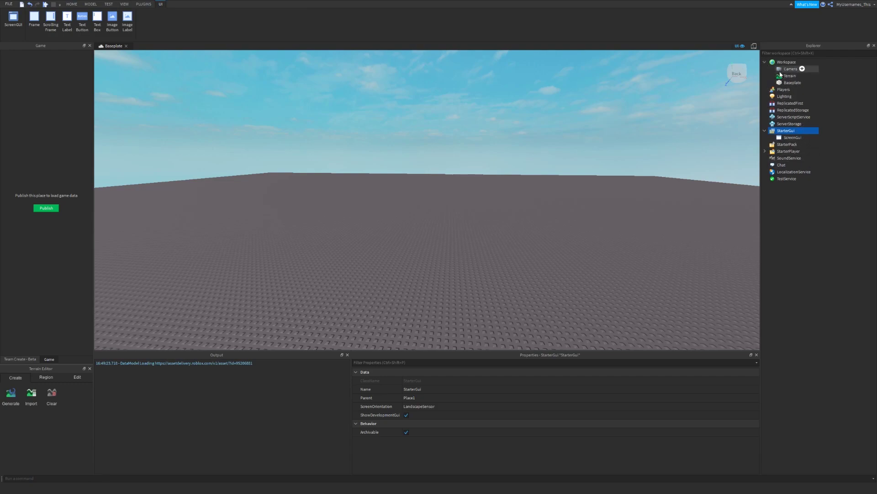
Add a SurfaceGui to the Part and set its Face to Top
{"action": "left_click", "coordinate": [801, 63]}
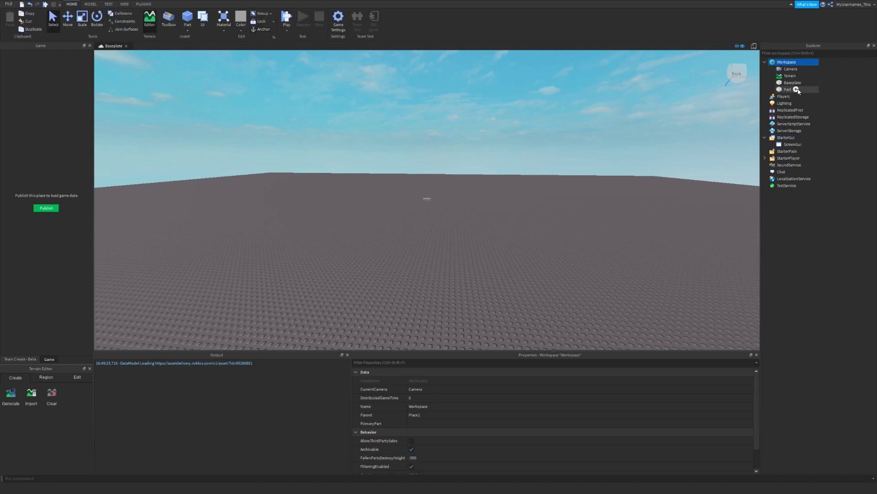
{"action": "left_click", "coordinate": [798, 92]}
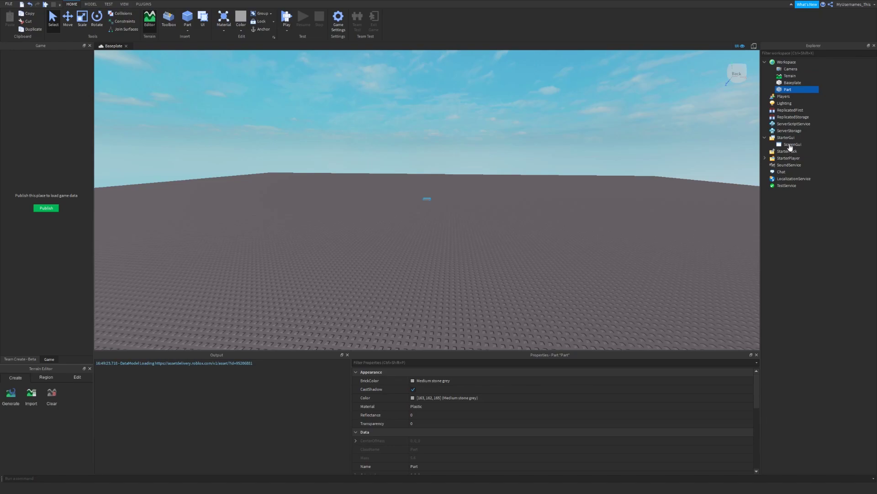
{"action": "left_click_drag", "start_coordinate": [794, 169], "coordinate": [788, 90]}
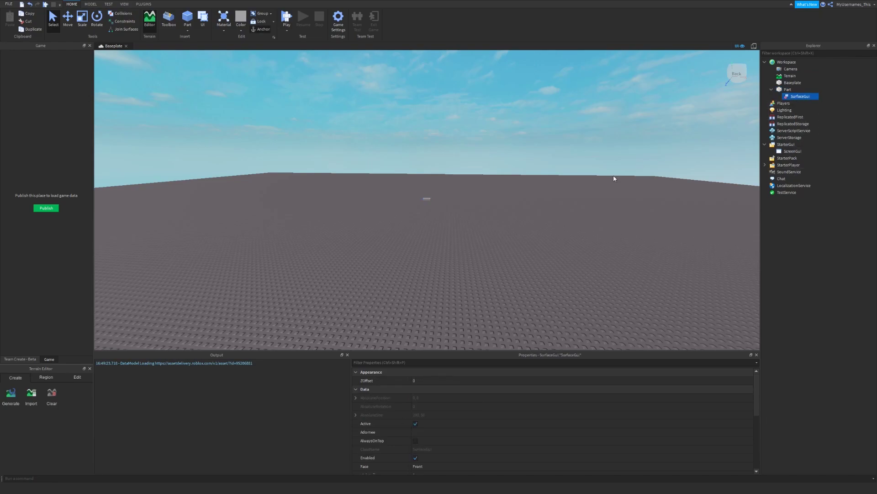
{"action": "key", "text": "f"}
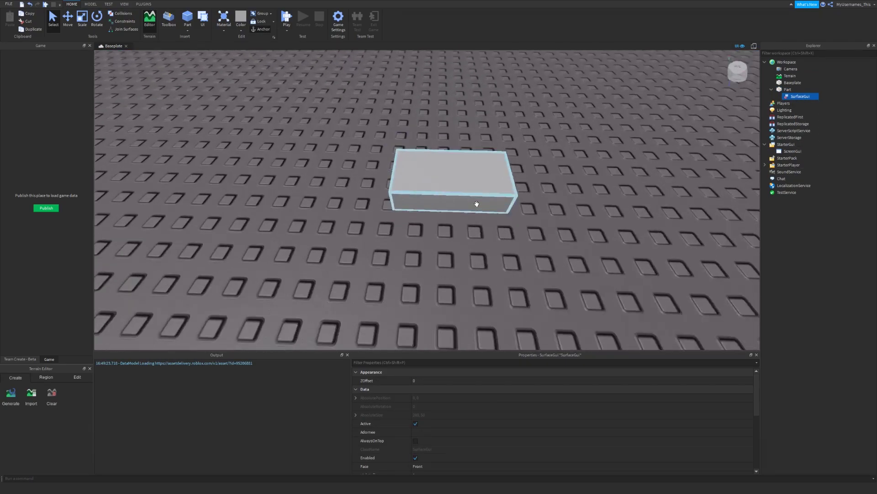
{"action": "scroll", "coordinate": [514, 407], "scroll_direction": "down", "scroll_amount": 2}
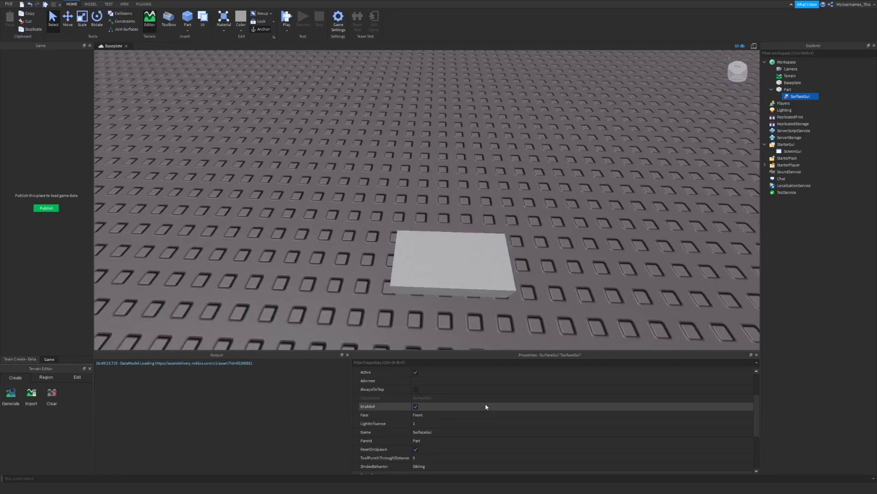
{"action": "scroll", "coordinate": [486, 406], "scroll_direction": "down", "scroll_amount": 3}
{"action": "scroll", "coordinate": [486, 399], "scroll_direction": "up", "scroll_amount": 5}
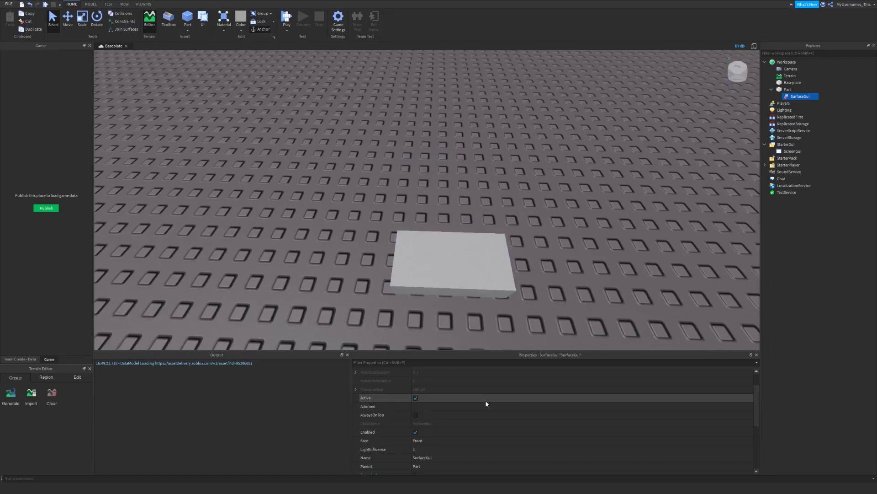
{"action": "scroll", "coordinate": [479, 407], "scroll_direction": "down", "scroll_amount": 3}
{"action": "left_click", "coordinate": [461, 415]}
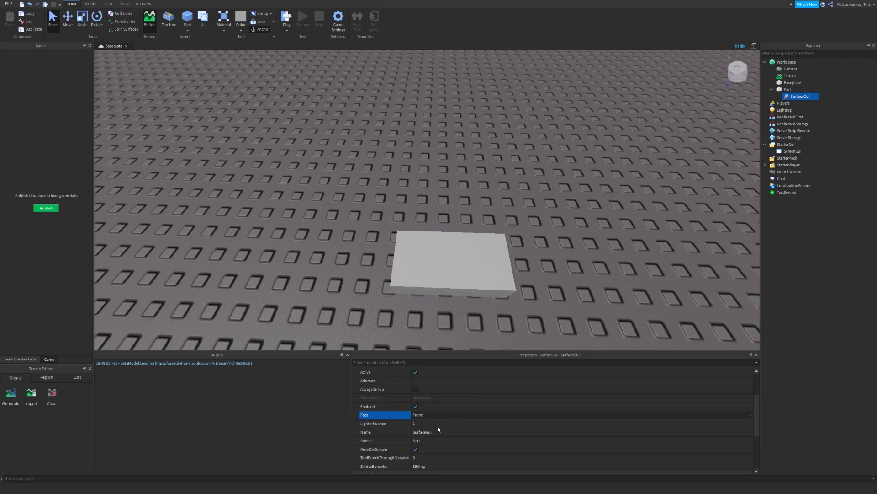
{"action": "left_click", "coordinate": [438, 415]}
{"action": "left_click", "coordinate": [431, 431]}
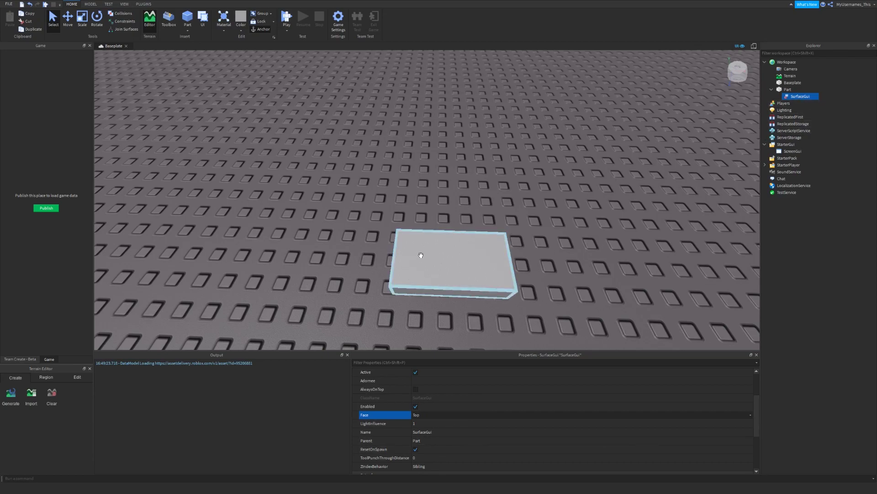
{"action": "right_click_drag", "start_coordinate": [606, 228], "coordinate": [733, 172]}
Insert a BillboardGui into the Part
{"action": "left_click", "coordinate": [798, 90]}
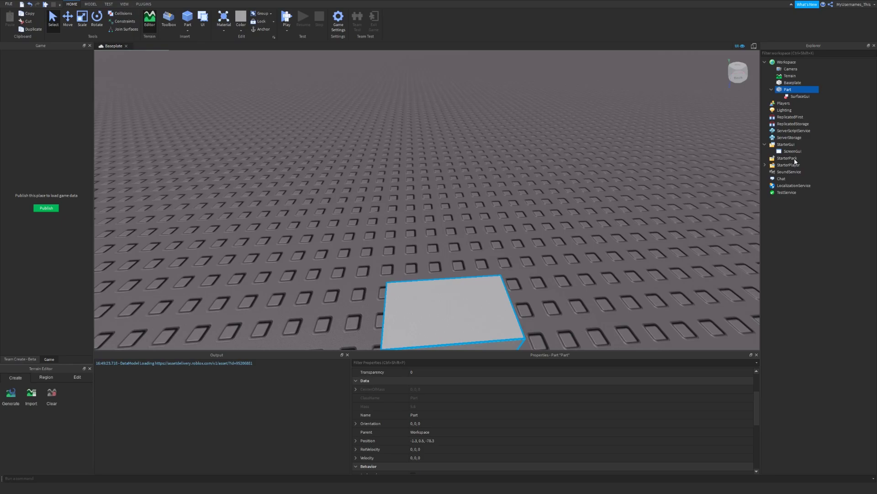
{"action": "left_click", "coordinate": [802, 97]}
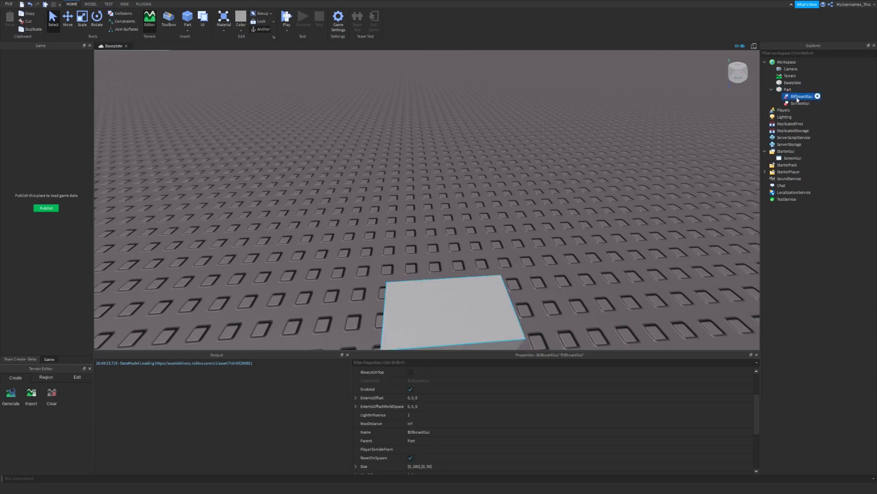
{"action": "right_click_drag", "start_coordinate": [587, 284], "coordinate": [588, 257]}
{"action": "scroll", "coordinate": [588, 257], "scroll_direction": "down", "scroll_amount": 5}
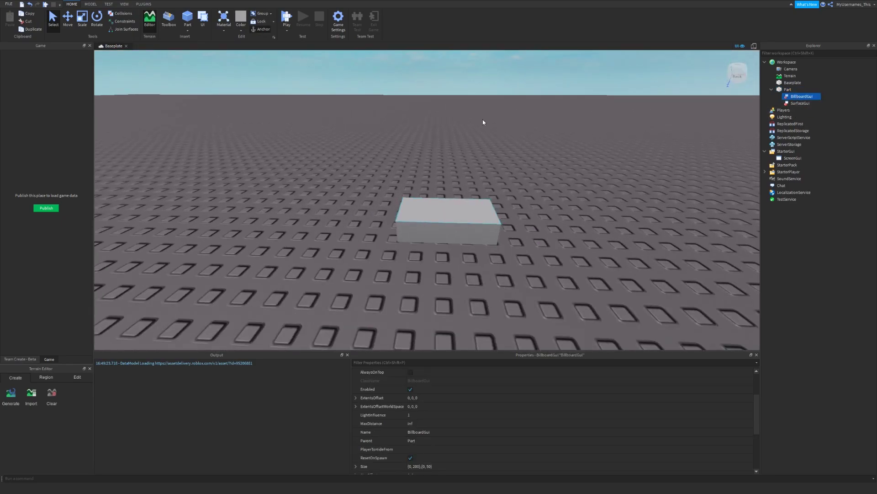
{"action": "right_click_drag", "start_coordinate": [517, 230], "coordinate": [526, 231]}
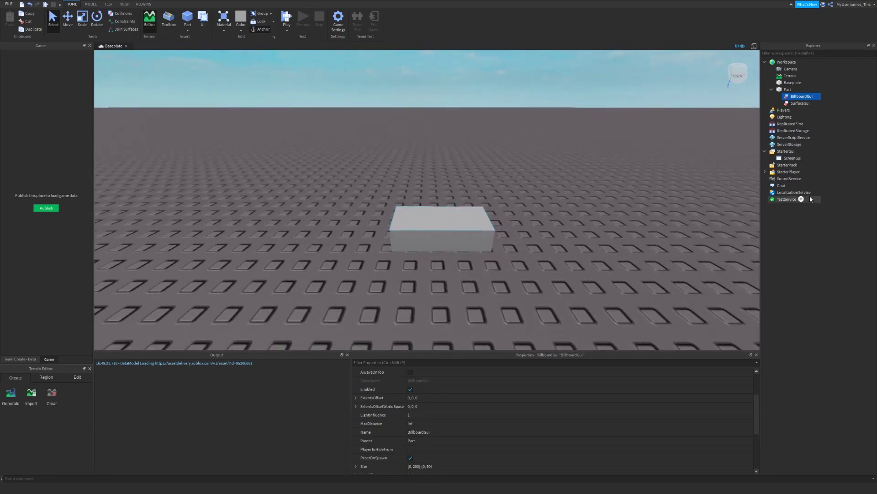
{"action": "left_click", "coordinate": [793, 158]}
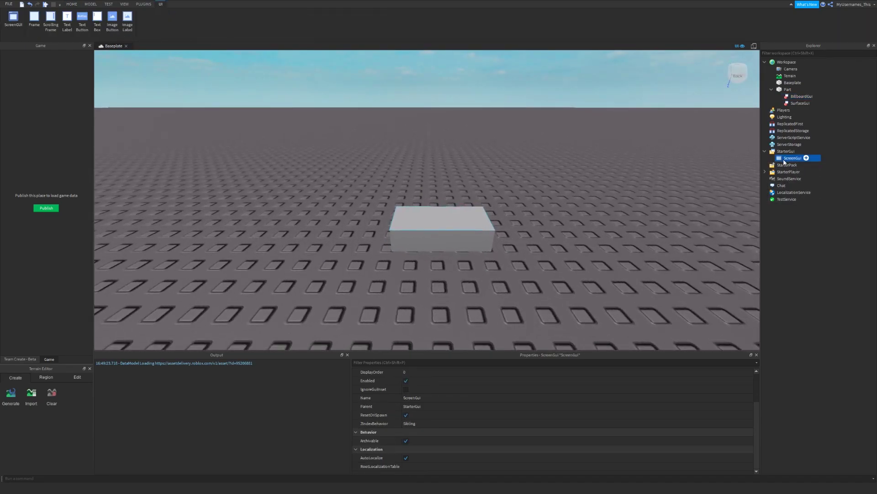
Insert a 100 × 100 white Frame into the ScreenGui at the screen's top-left
{"action": "left_click", "coordinate": [807, 158]}
{"action": "left_click", "coordinate": [806, 158]}
{"action": "left_click", "coordinate": [789, 190]}
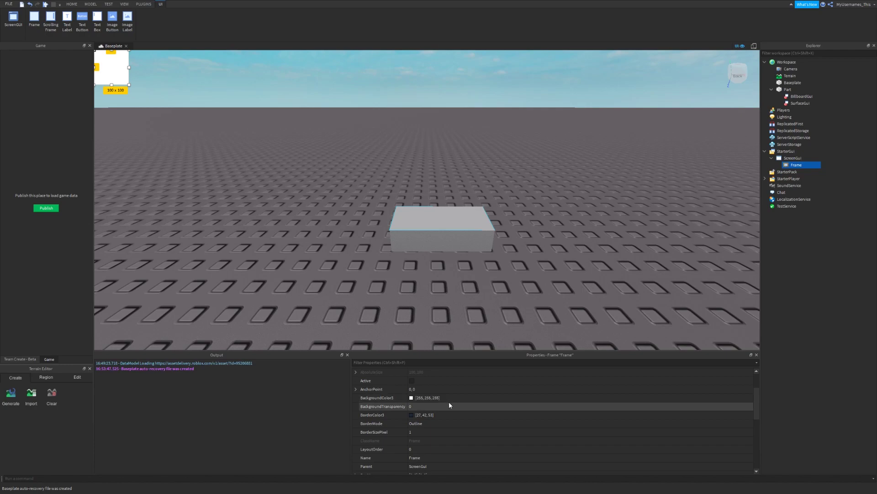
Set the Frame's AnchorPoint to 0.5, 0.5
{"action": "left_click", "coordinate": [424, 389]}
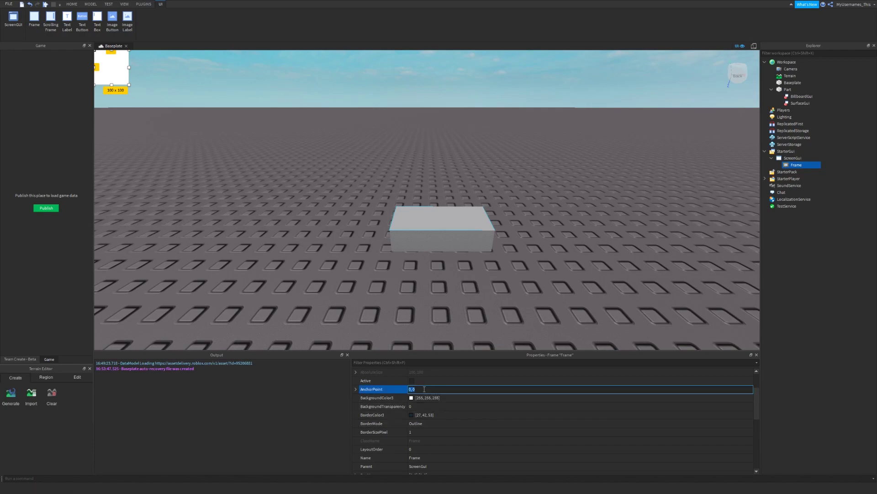
{"action": "key", "text": "BackSpace"}
{"action": "key", "text": "Return"}
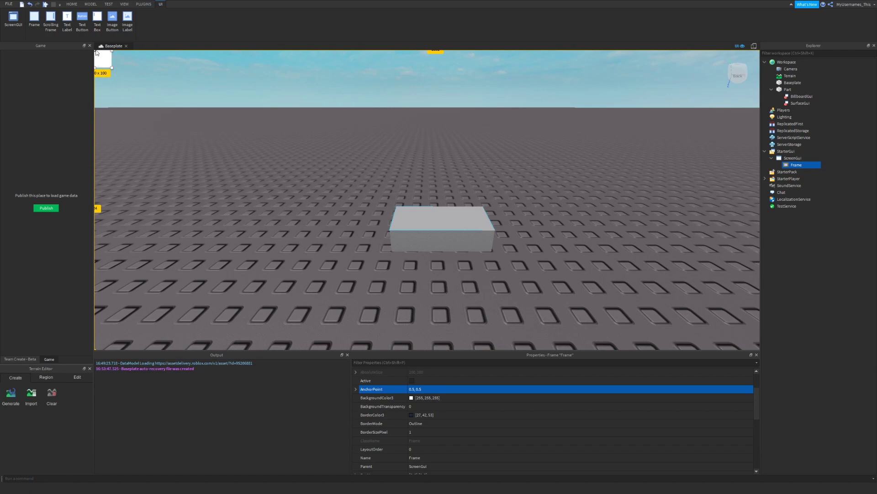
Enter the Frame's Position as {0.5, 0},{0.5, 0}
{"action": "scroll", "coordinate": [404, 407], "scroll_direction": "down", "scroll_amount": 1}
{"action": "scroll", "coordinate": [411, 441], "scroll_direction": "down", "scroll_amount": 1}
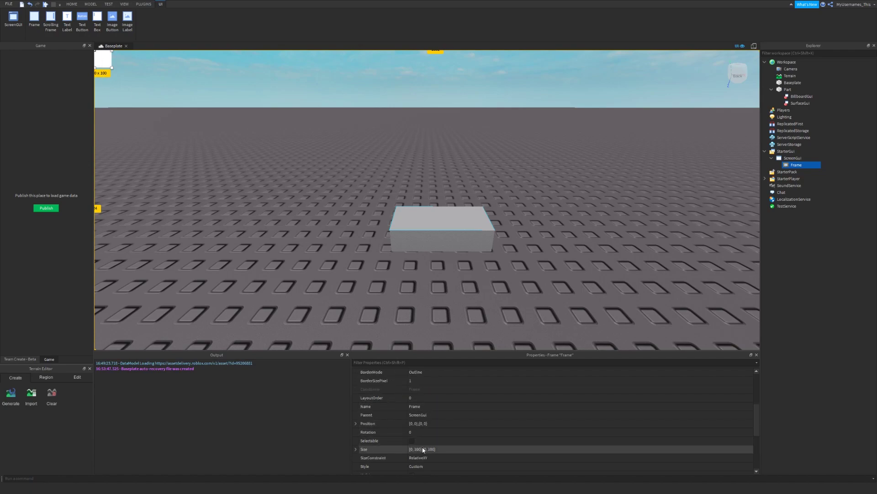
{"action": "left_click", "coordinate": [421, 448]}
{"action": "left_click", "coordinate": [430, 424]}
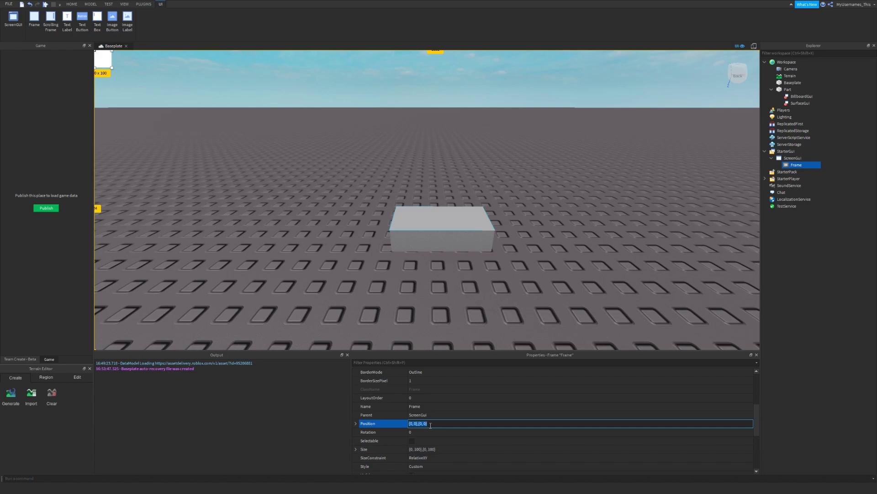
{"action": "left_click", "coordinate": [356, 423]}
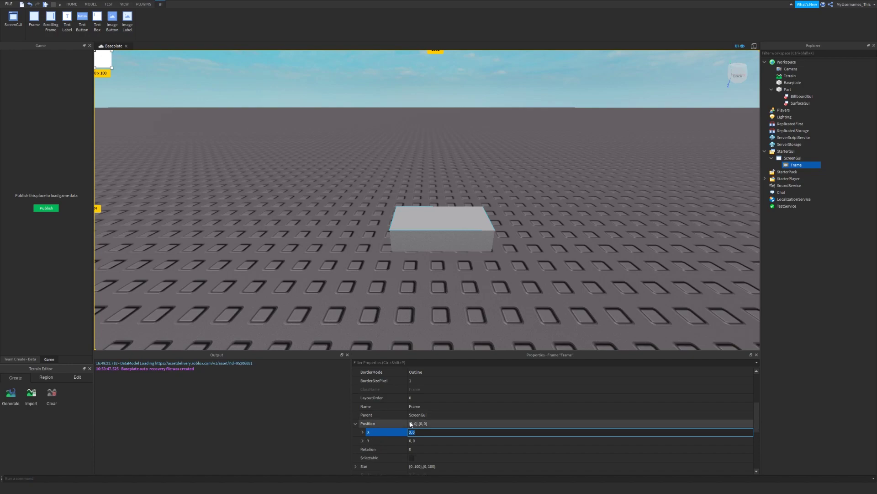
{"action": "left_click", "coordinate": [363, 432]}
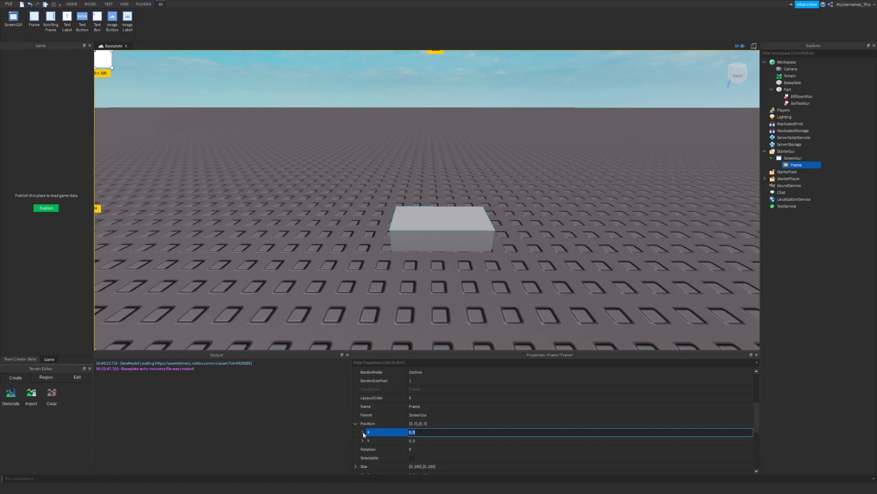
{"action": "left_click", "coordinate": [414, 423]}
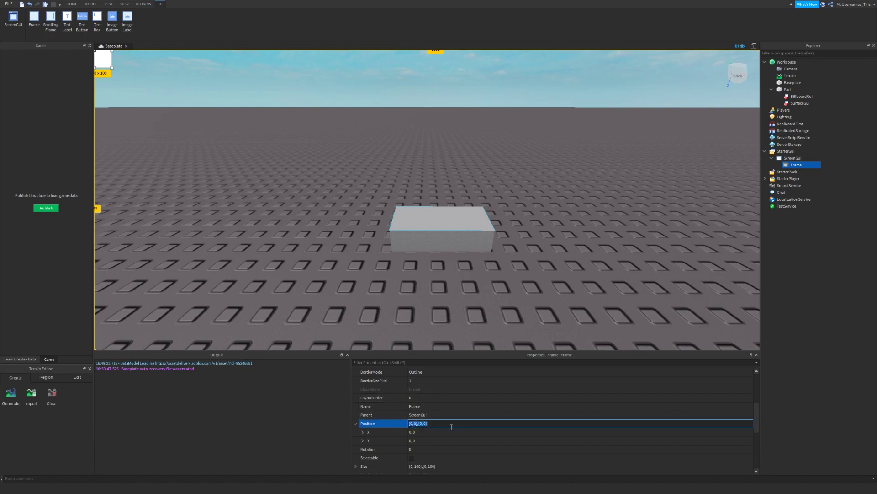
{"action": "type", "text": ".5"}
{"action": "type", "text": ", 0},{0.5, 0"}
Confirm the centred Position, then size the Frame {0.5, 0},{0.5, 0} after trying {1,0},{1,0}
{"action": "key", "text": "Return"}
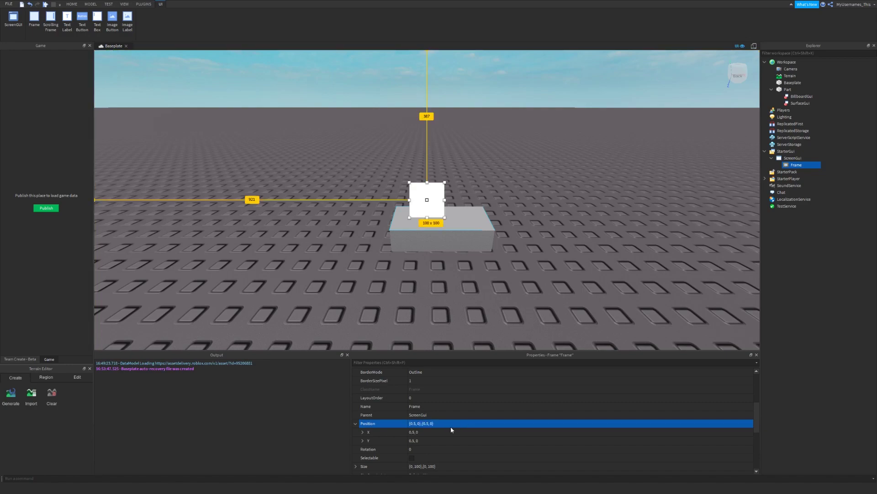
{"action": "scroll", "coordinate": [529, 442], "scroll_direction": "down", "scroll_amount": 1}
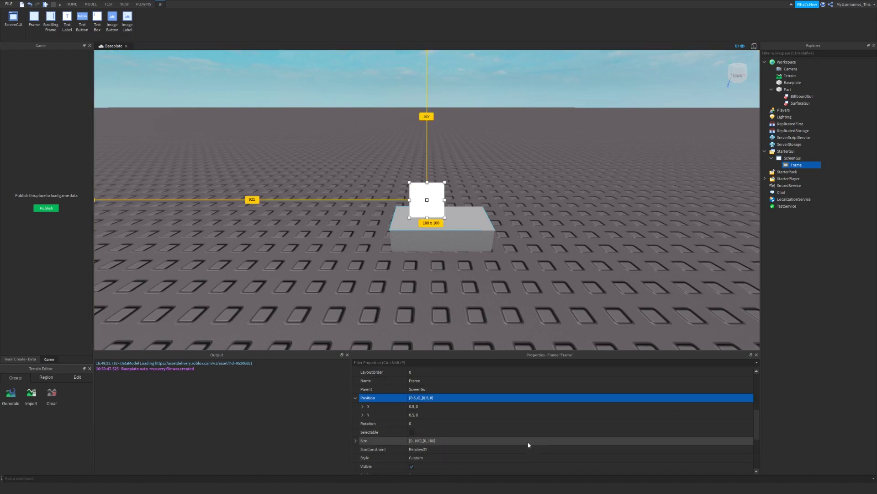
{"action": "scroll", "coordinate": [475, 417], "scroll_direction": "up", "scroll_amount": 2}
{"action": "scroll", "coordinate": [475, 418], "scroll_direction": "down", "scroll_amount": 2}
{"action": "left_click", "coordinate": [451, 440]}
{"action": "type", "text": "1,0,1,0"}
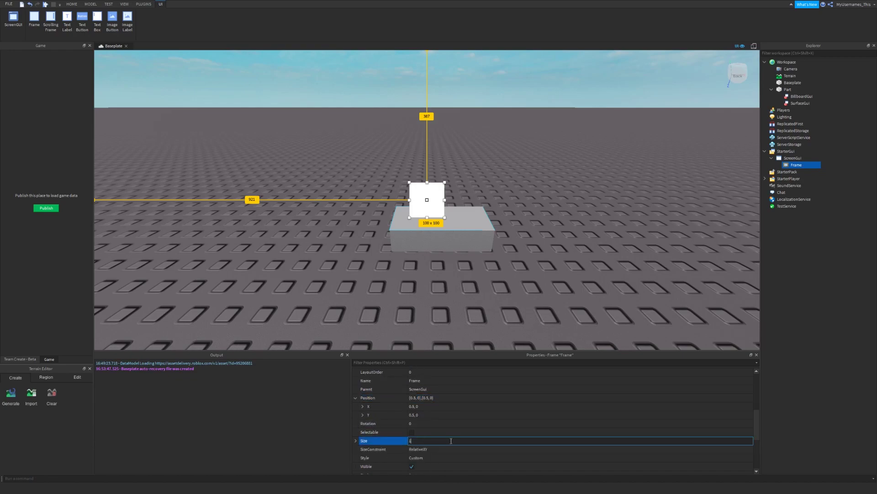
{"action": "key", "text": "Return"}
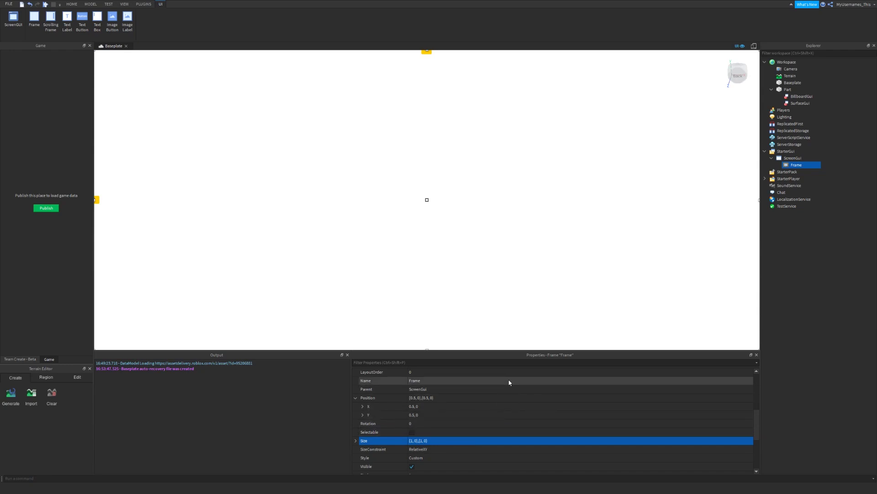
{"action": "left_click", "coordinate": [435, 440]}
{"action": "key", "text": "BackSpace"}
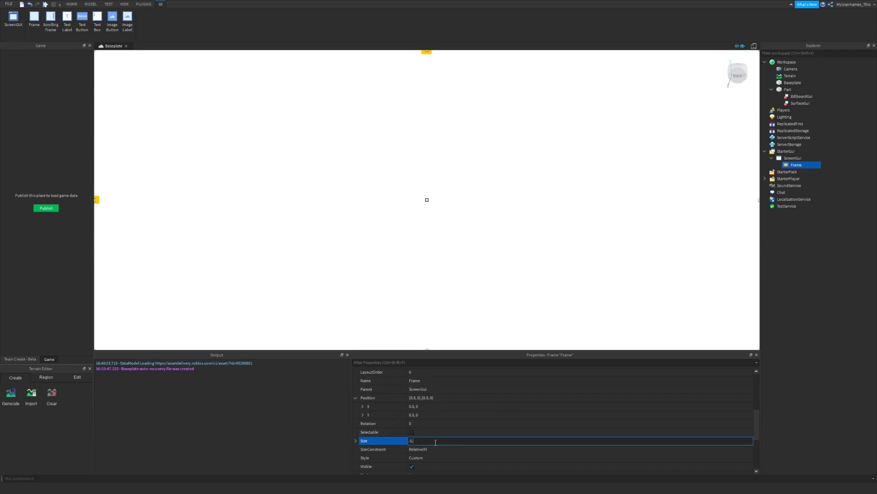
{"action": "type", "text": ".5, 0},{0.5, 0"}
{"action": "key", "text": "Return"}
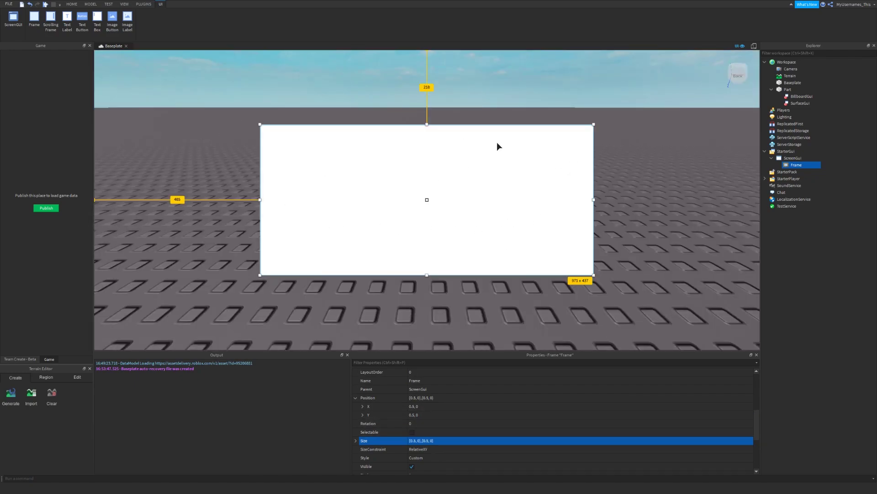
Add a TextLabel inside the Frame and give the Frame a teal [69, 202, 180] background
{"action": "left_click", "coordinate": [807, 165]}
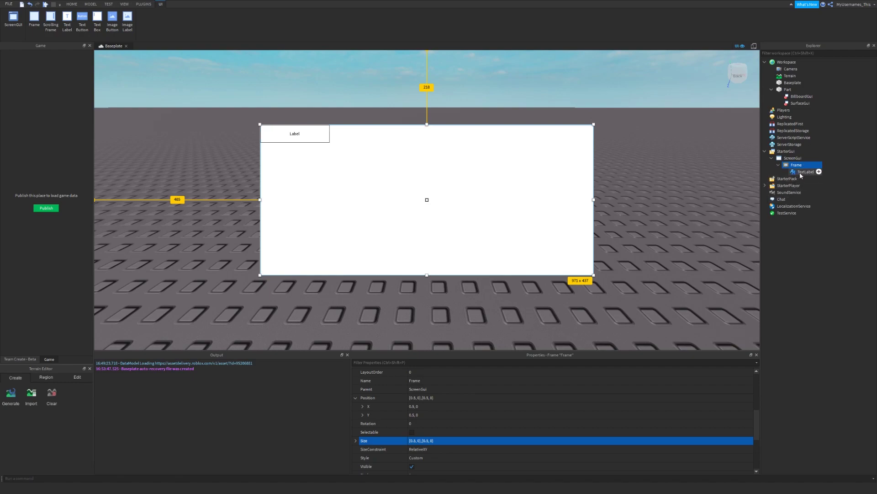
{"action": "left_click", "coordinate": [806, 172]}
{"action": "left_click", "coordinate": [797, 165]}
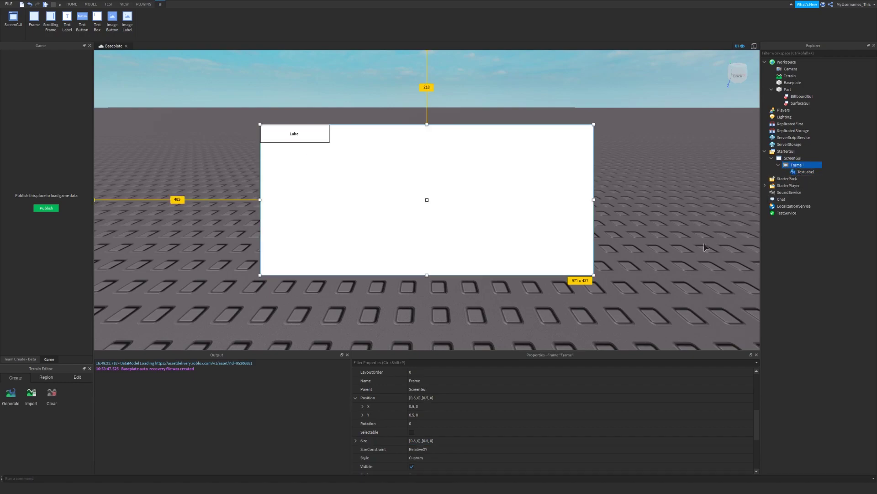
{"action": "scroll", "coordinate": [404, 416], "scroll_direction": "up", "scroll_amount": 5}
{"action": "left_click", "coordinate": [410, 423]}
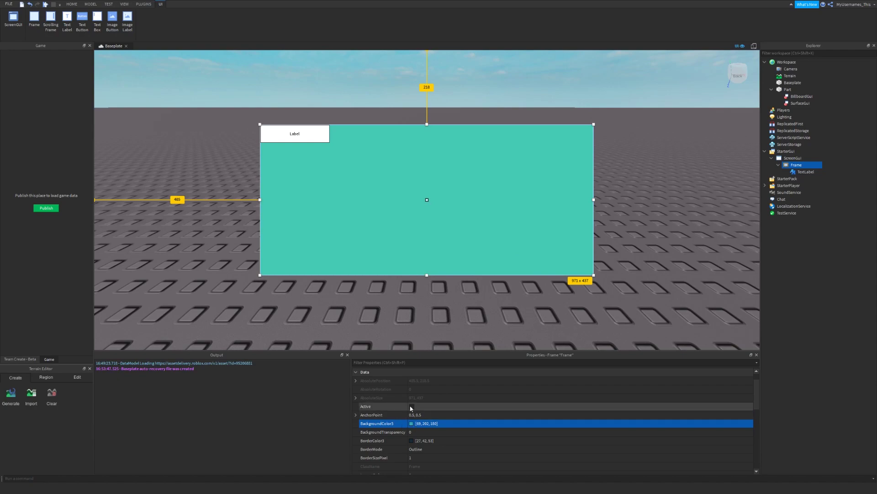
Give the Frame a black 0,0,0 border 2 pixels thick
{"action": "left_click", "coordinate": [433, 441]}
{"action": "type", "text": "0,0"}
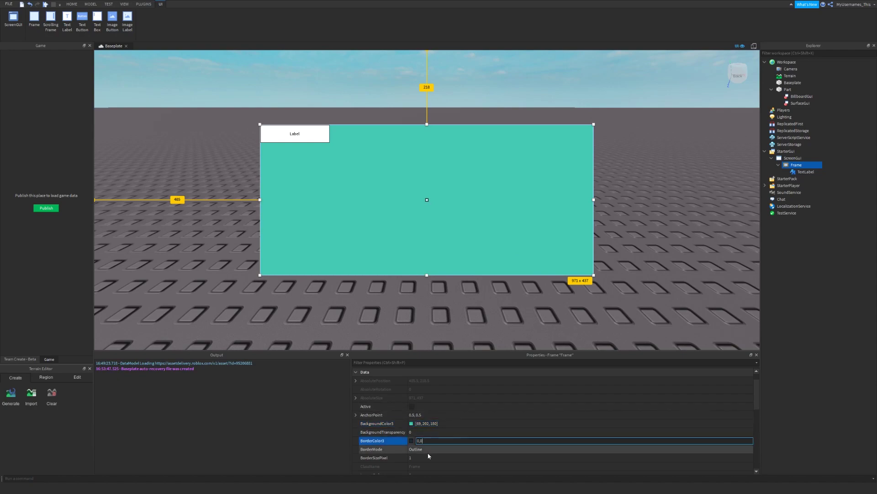
{"action": "left_click", "coordinate": [428, 457]}
{"action": "type", "text": "2"}
{"action": "key", "text": "Return"}
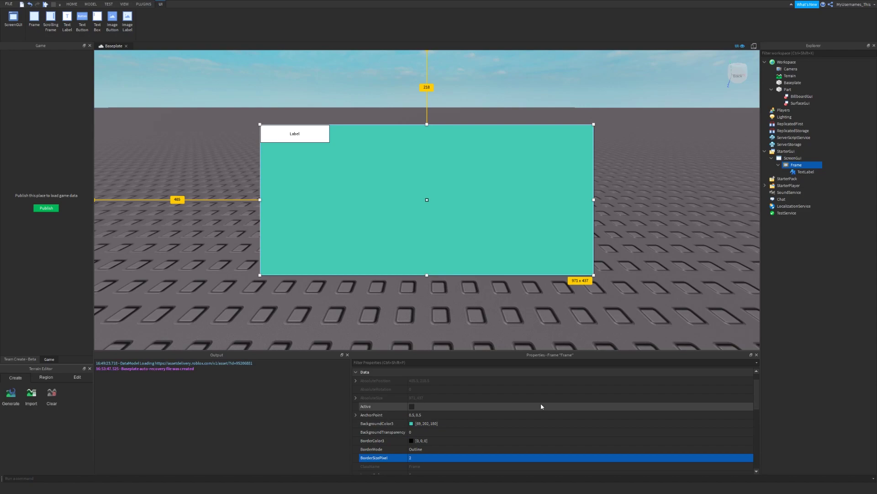
{"action": "left_click", "coordinate": [782, 400]}
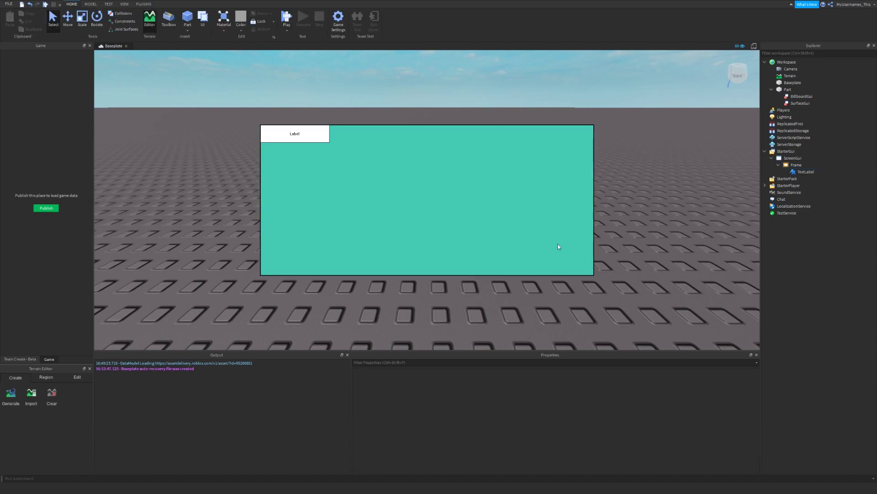
Set the TextLabel's font to Cartoon
{"action": "left_click", "coordinate": [805, 171]}
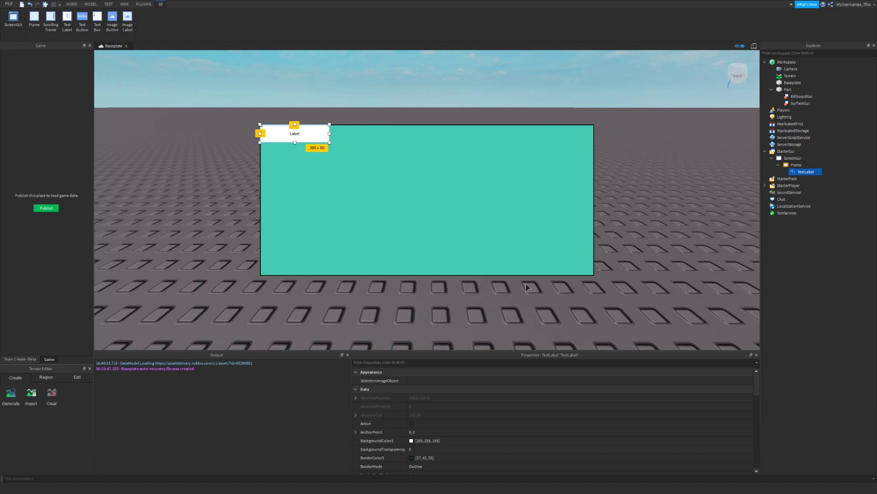
{"action": "scroll", "coordinate": [480, 398], "scroll_direction": "down", "scroll_amount": 2}
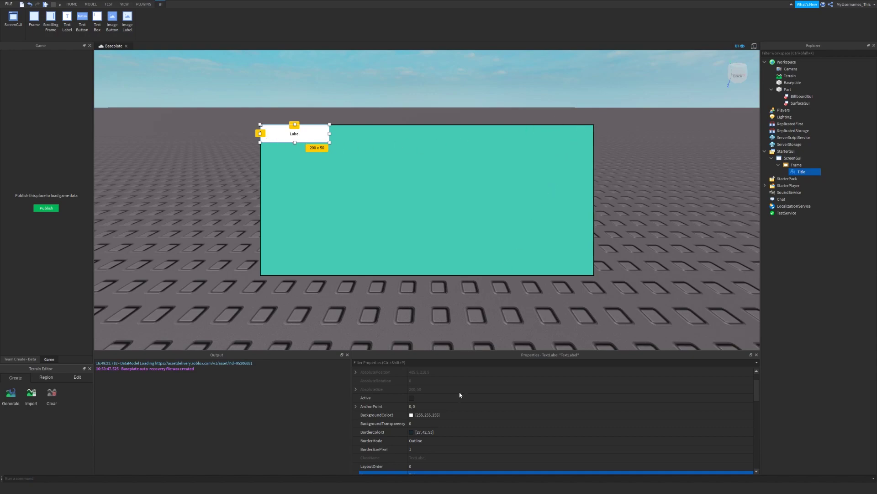
{"action": "scroll", "coordinate": [446, 421], "scroll_direction": "down", "scroll_amount": 5}
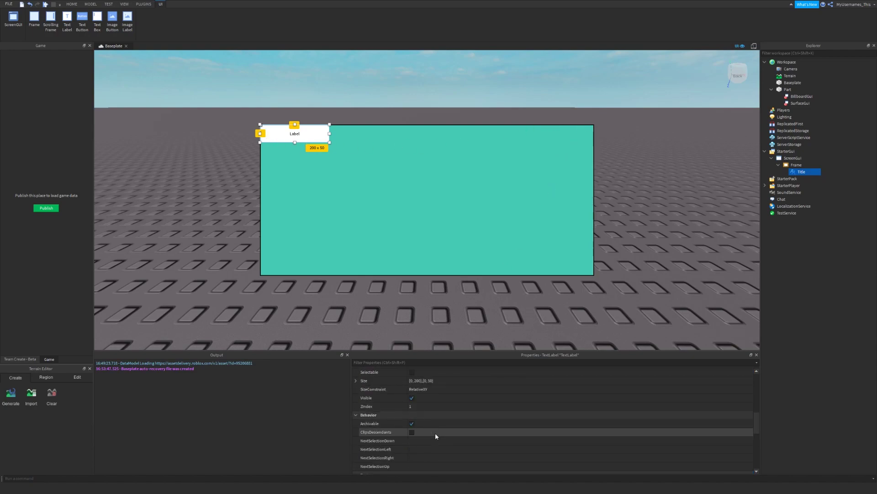
{"action": "scroll", "coordinate": [434, 430], "scroll_direction": "down", "scroll_amount": 3}
{"action": "left_click", "coordinate": [434, 379]}
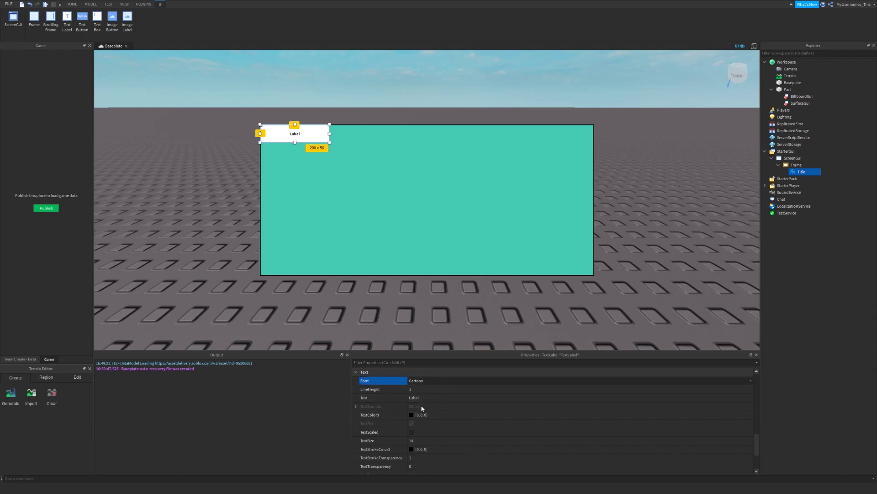
Resize the label to full width and 20% height, {1, 0},{0.2, 0}
{"action": "scroll", "coordinate": [428, 416], "scroll_direction": "up", "scroll_amount": 5}
{"action": "scroll", "coordinate": [428, 422], "scroll_direction": "up", "scroll_amount": 2}
{"action": "left_click", "coordinate": [427, 381]}
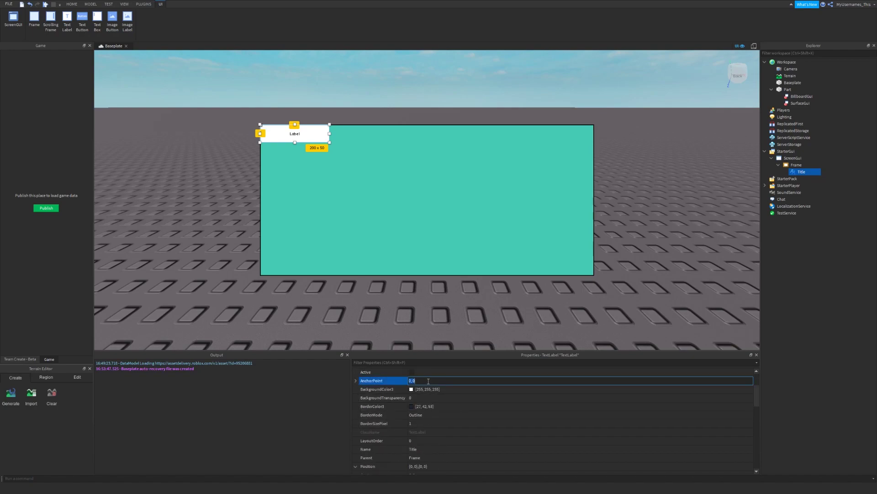
{"action": "scroll", "coordinate": [427, 407], "scroll_direction": "down", "scroll_amount": 2}
{"action": "left_click", "coordinate": [428, 415]}
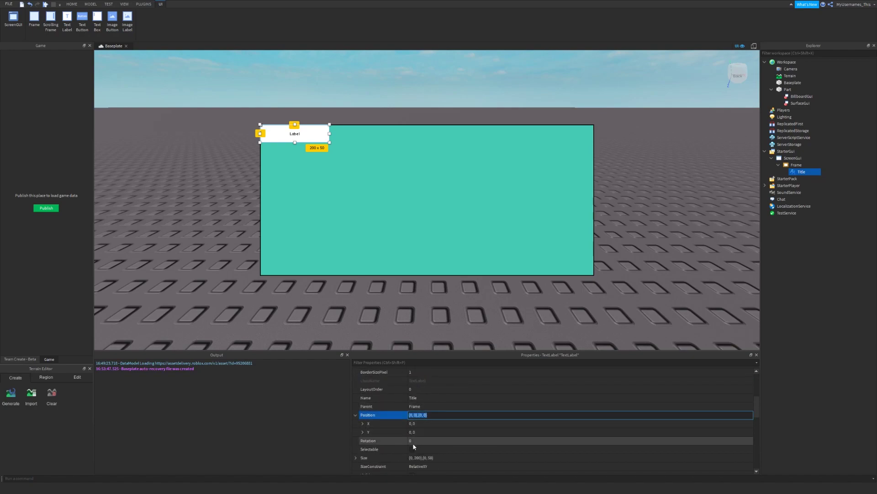
{"action": "left_click", "coordinate": [422, 457]}
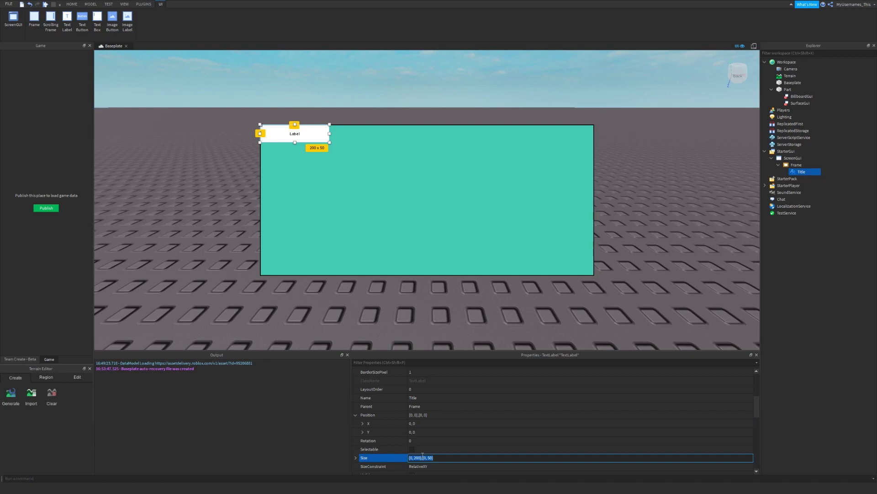
{"action": "type", "text": "1"}
{"action": "type", "text": ", "}
{"action": "type", "text": "0},{0.2"}
{"action": "key", "text": "Return"}
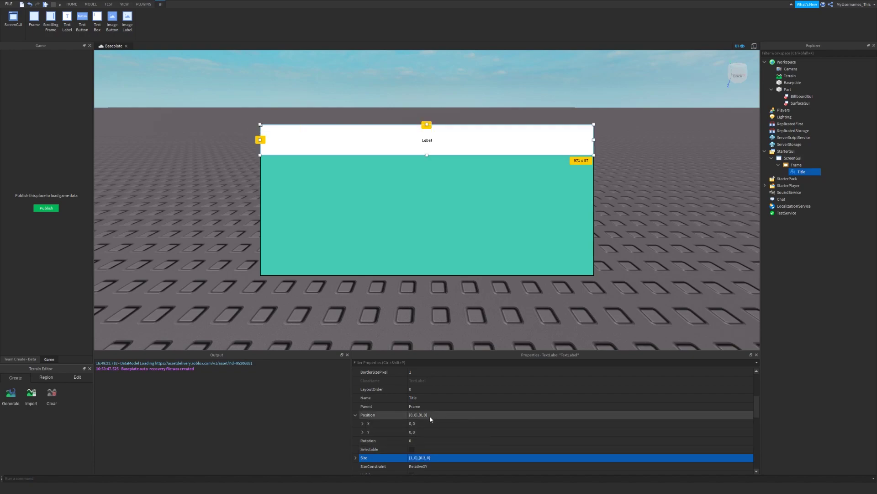
Make the label's background fully transparent with BackgroundTransparency 1
{"action": "scroll", "coordinate": [422, 407], "scroll_direction": "up", "scroll_amount": 2}
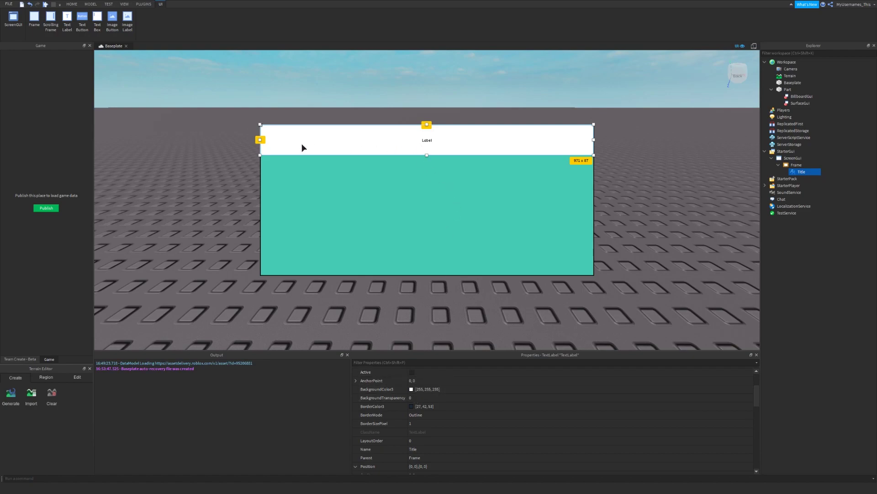
{"action": "left_click", "coordinate": [425, 397]}
{"action": "type", "text": "1"}
{"action": "key", "text": "Return"}
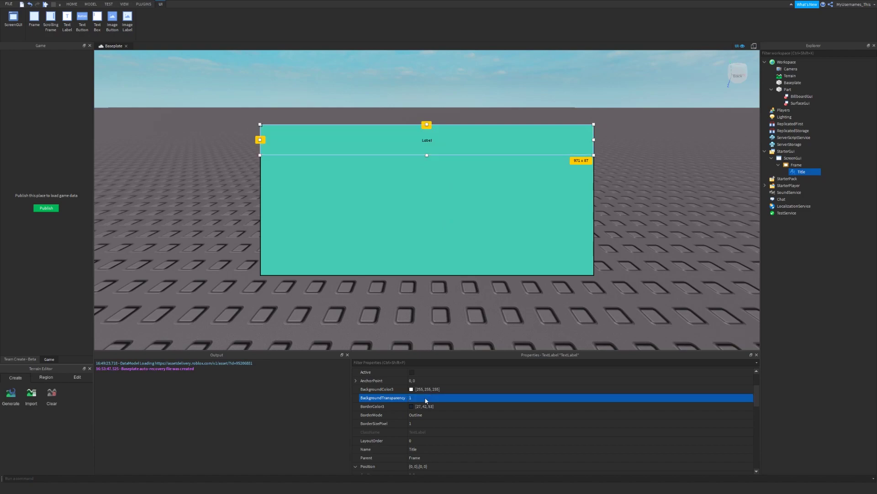
{"action": "left_click", "coordinate": [825, 273]}
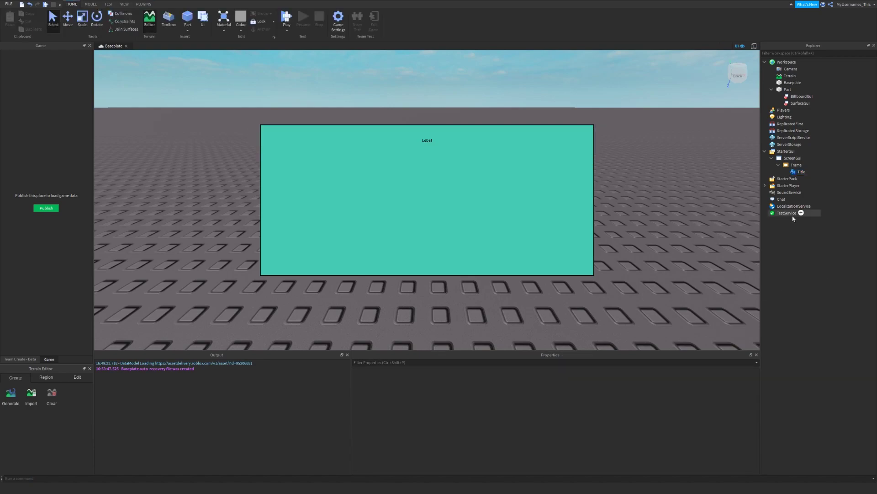
Set the label's BorderSizePixel to 100
{"action": "left_click", "coordinate": [799, 172]}
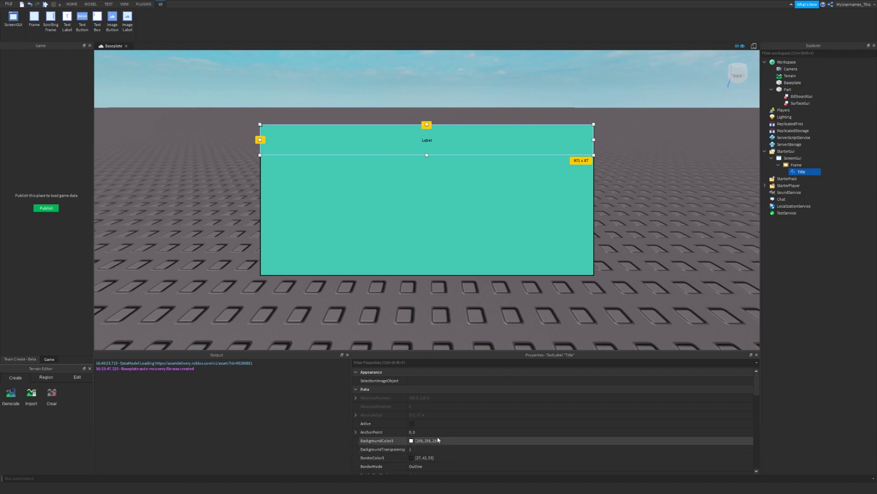
{"action": "scroll", "coordinate": [421, 440], "scroll_direction": "down", "scroll_amount": 2}
{"action": "left_click", "coordinate": [421, 449]}
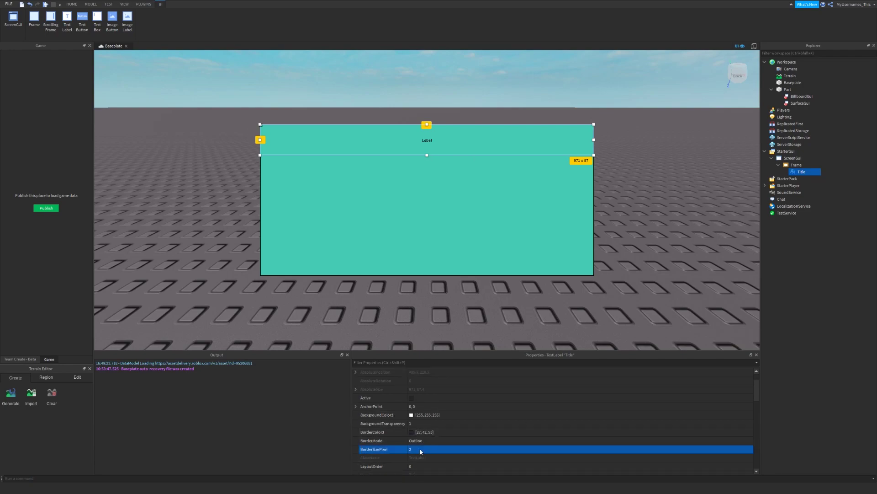
{"action": "left_click", "coordinate": [420, 450]}
{"action": "type", "text": "100"}
{"action": "key", "text": "Return"}
Change the label's text to 'Title' and turn on TextScaled
{"action": "scroll", "coordinate": [532, 417], "scroll_direction": "down", "scroll_amount": 4}
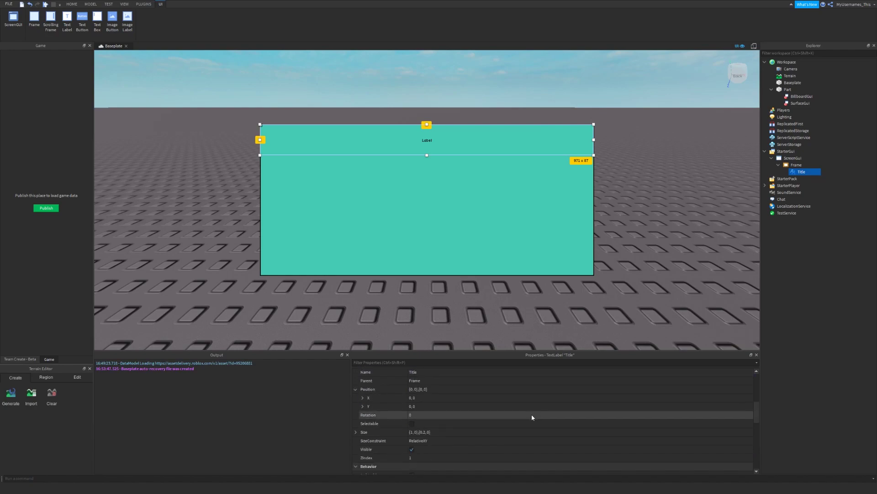
{"action": "scroll", "coordinate": [531, 415], "scroll_direction": "down", "scroll_amount": 10}
{"action": "left_click", "coordinate": [428, 374]}
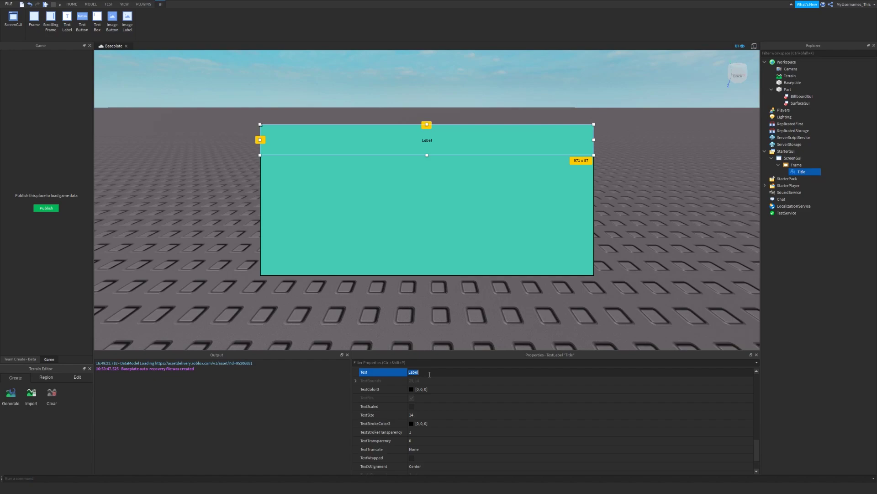
{"action": "type", "text": "Title"}
{"action": "key", "text": "Return"}
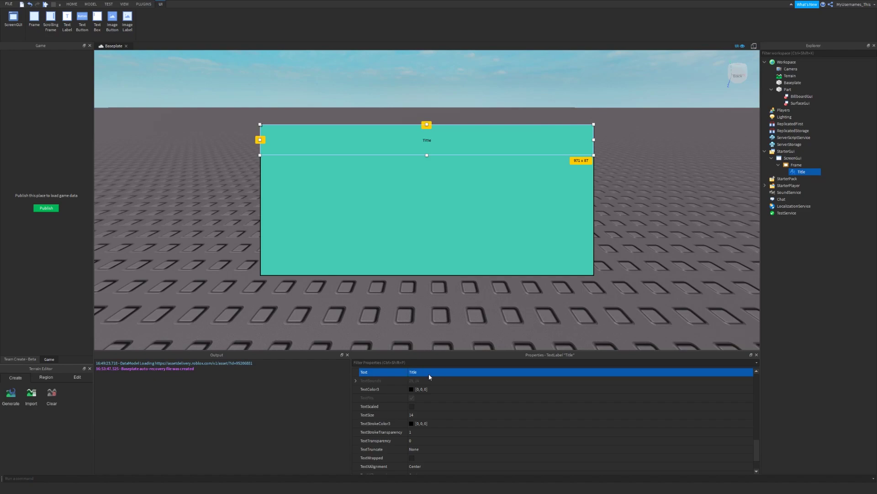
{"action": "left_click", "coordinate": [412, 407]}
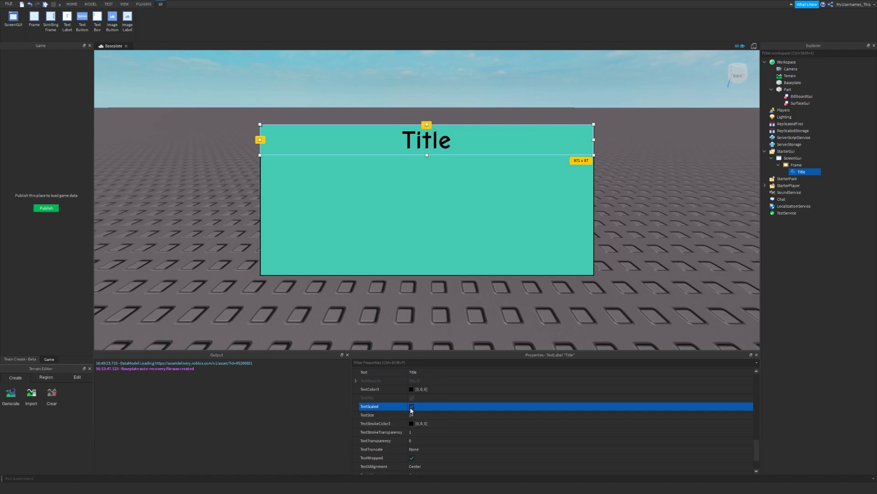
{"action": "left_click", "coordinate": [412, 407]}
{"action": "left_click", "coordinate": [411, 407]}
{"action": "right_click_drag", "start_coordinate": [526, 315], "coordinate": [483, 234]}
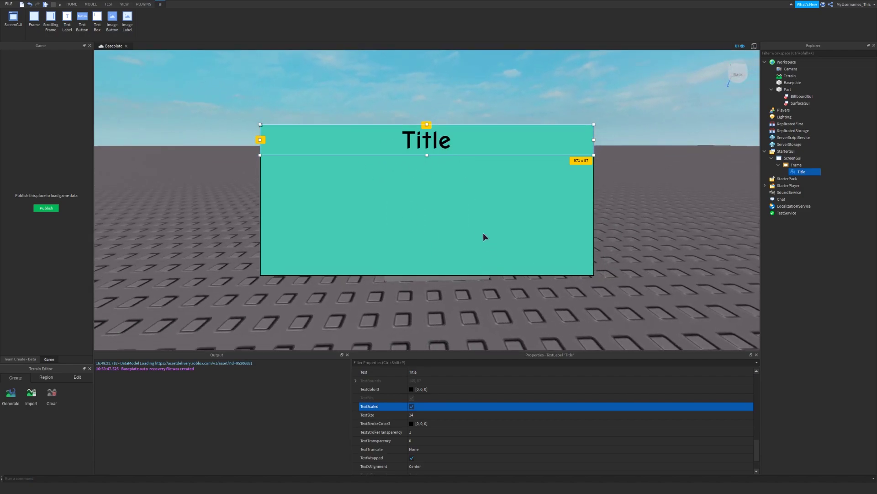
{"action": "scroll", "coordinate": [452, 386], "scroll_direction": "down", "scroll_amount": 2}
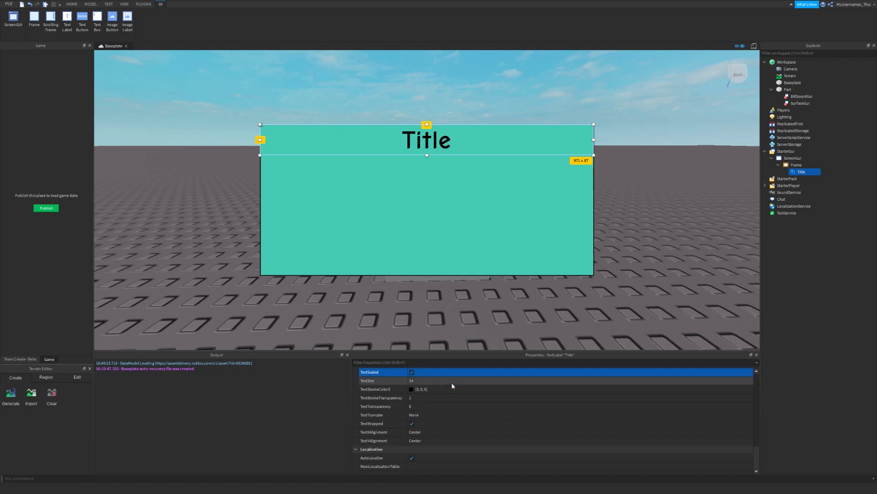
{"action": "scroll", "coordinate": [451, 382], "scroll_direction": "up", "scroll_amount": 5}
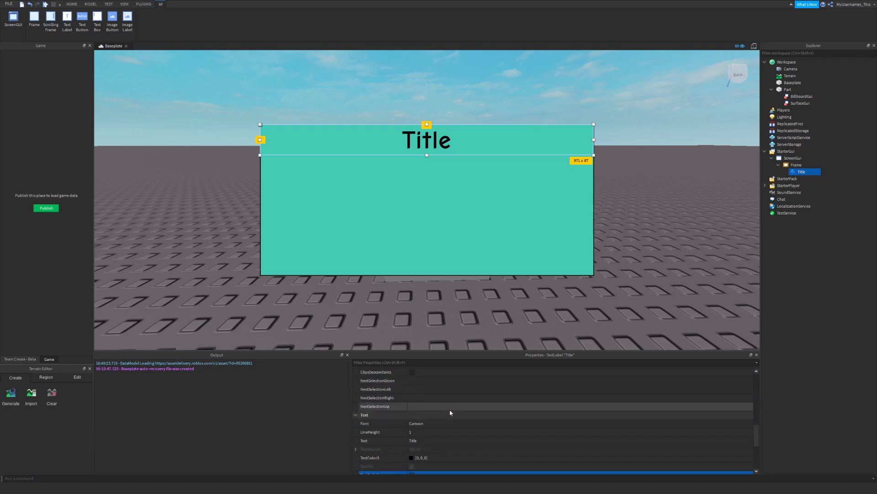
Add a TextButton inside the Frame with AnchorPoint 0.5, 0.5
{"action": "left_click", "coordinate": [807, 165]}
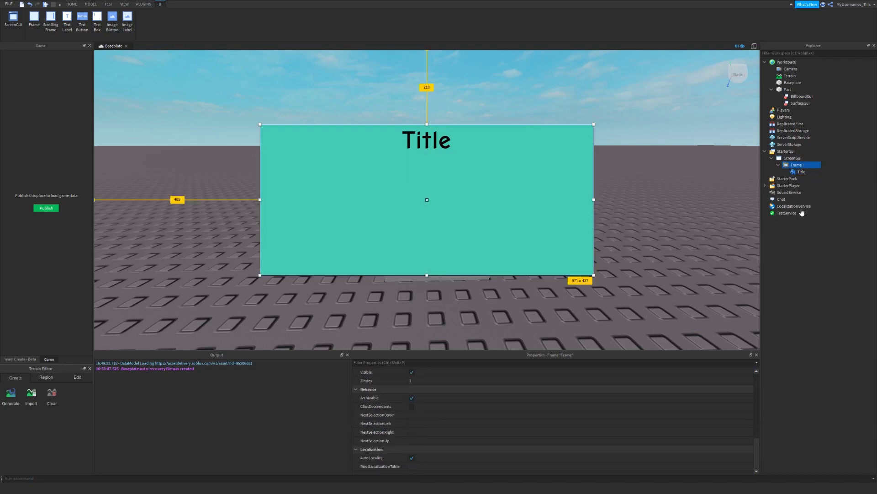
{"action": "key", "text": "ctrl+shift+v"}
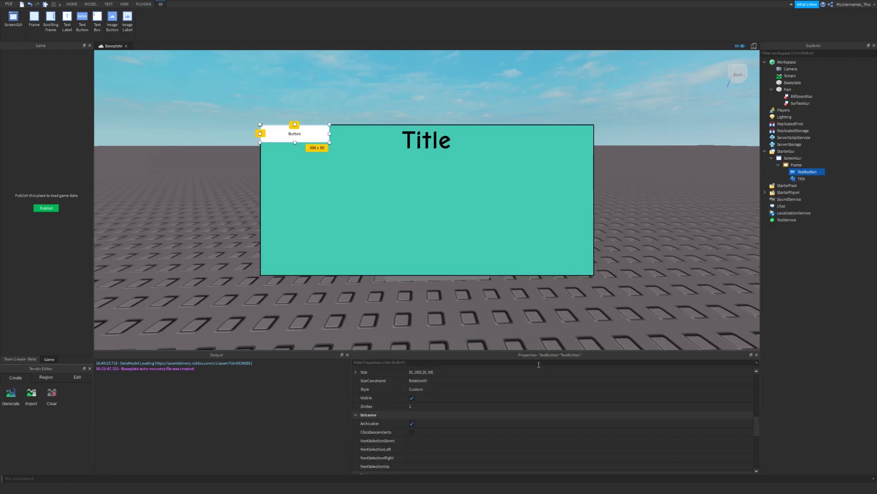
{"action": "scroll", "coordinate": [448, 399], "scroll_direction": "up", "scroll_amount": 8}
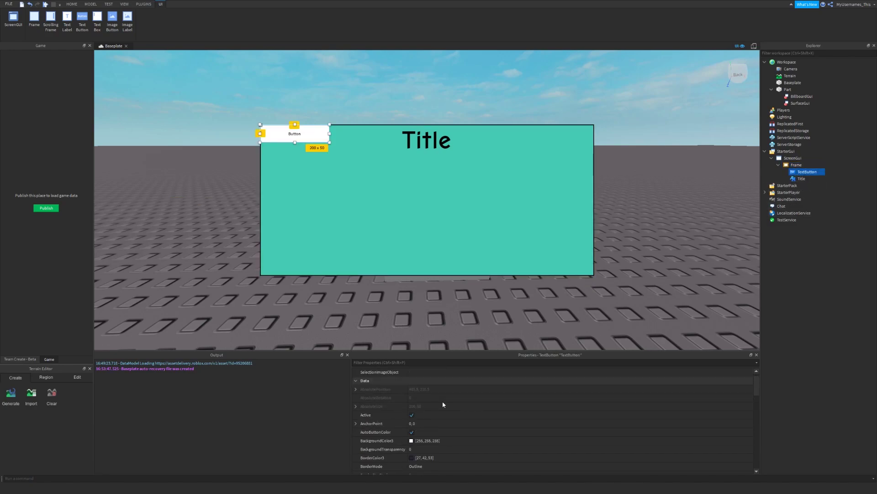
{"action": "left_click", "coordinate": [418, 424]}
{"action": "type", "text": ".5, 0"}
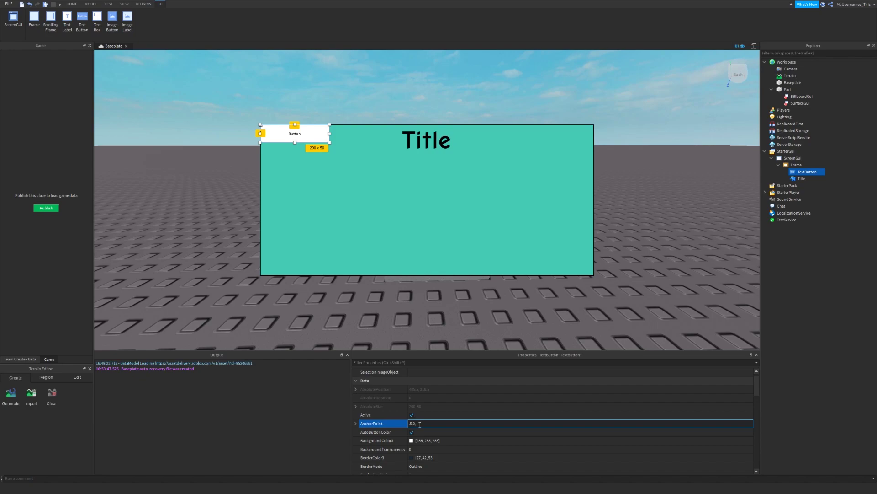
{"action": "type", "text": ".5"}
{"action": "key", "text": "Return"}
Centre the button horizontally with a Position X scale of 0.5
{"action": "scroll", "coordinate": [427, 416], "scroll_direction": "down", "scroll_amount": 4}
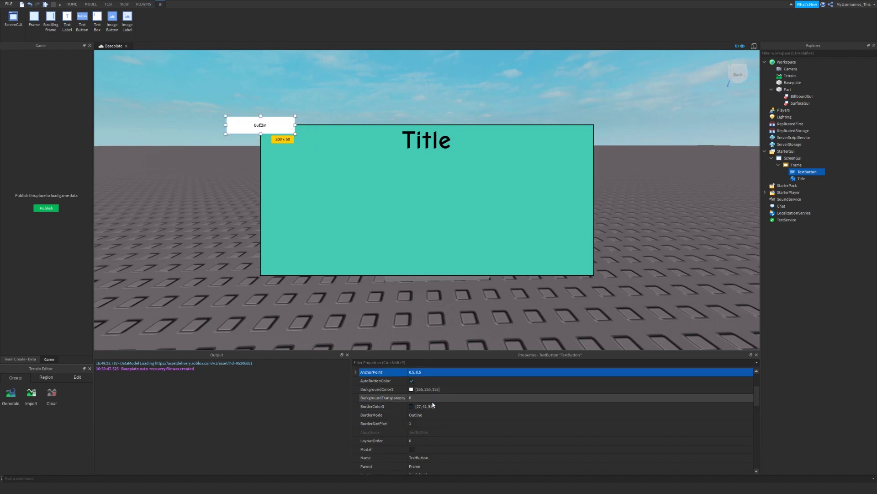
{"action": "left_click", "coordinate": [424, 423]}
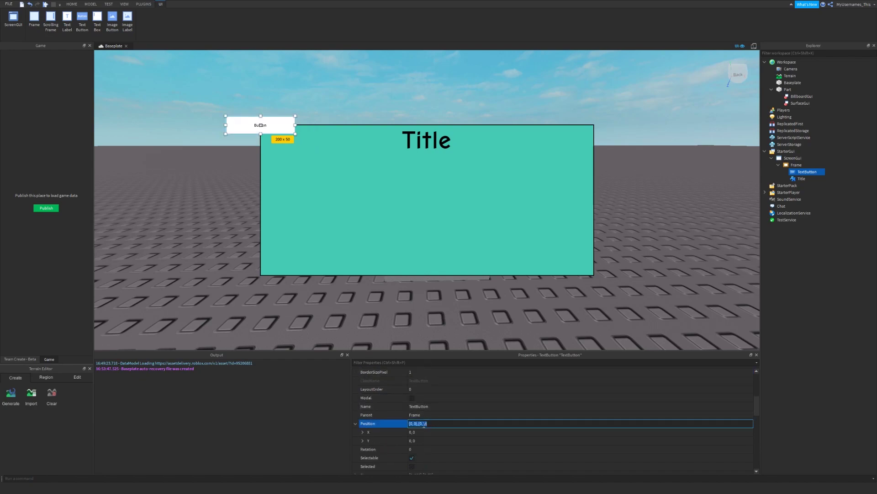
{"action": "type", "text": ".5,0,.5,0"}
{"action": "key", "text": "Return"}
{"action": "scroll", "coordinate": [466, 413], "scroll_direction": "down", "scroll_amount": 3}
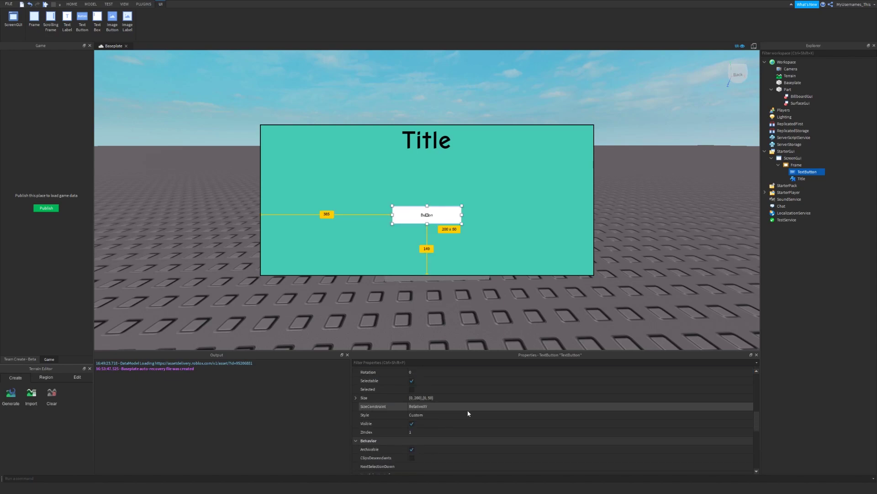
{"action": "scroll", "coordinate": [468, 413], "scroll_direction": "up", "scroll_amount": 6}
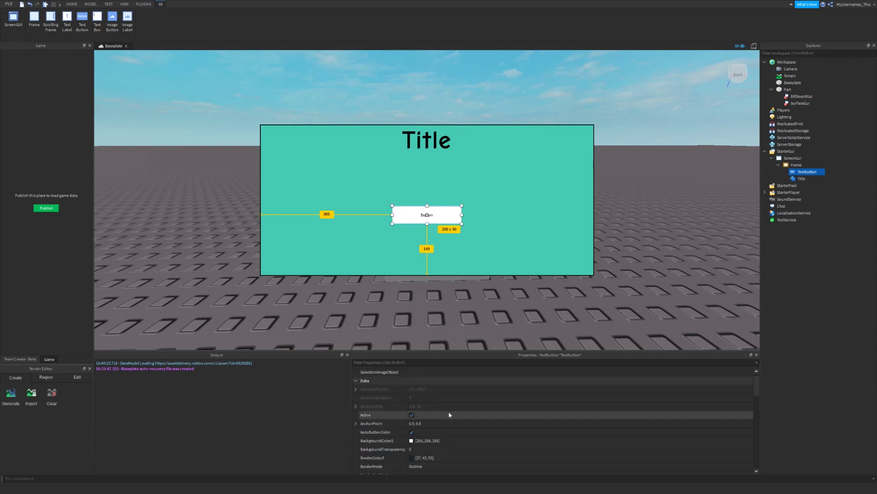
Give the button a cyan background and a {0.1, 0},{0.15, 0} size
{"action": "left_click", "coordinate": [412, 440]}
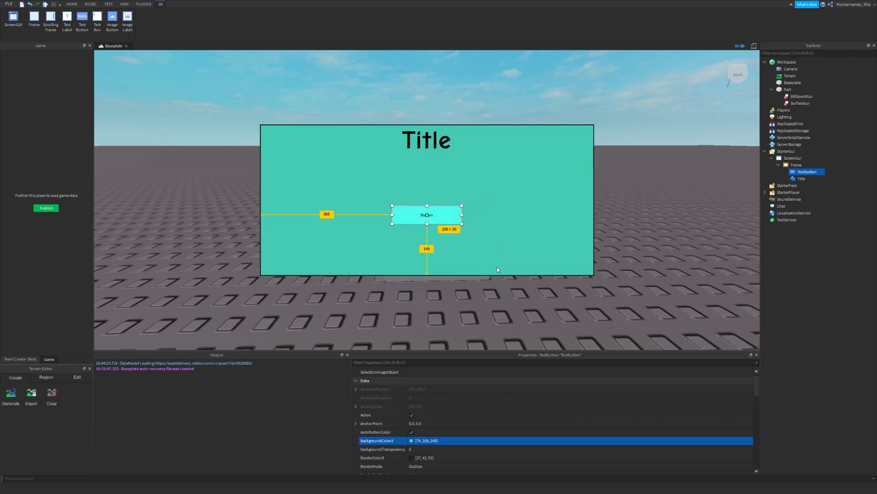
{"action": "scroll", "coordinate": [431, 425], "scroll_direction": "down", "scroll_amount": 4}
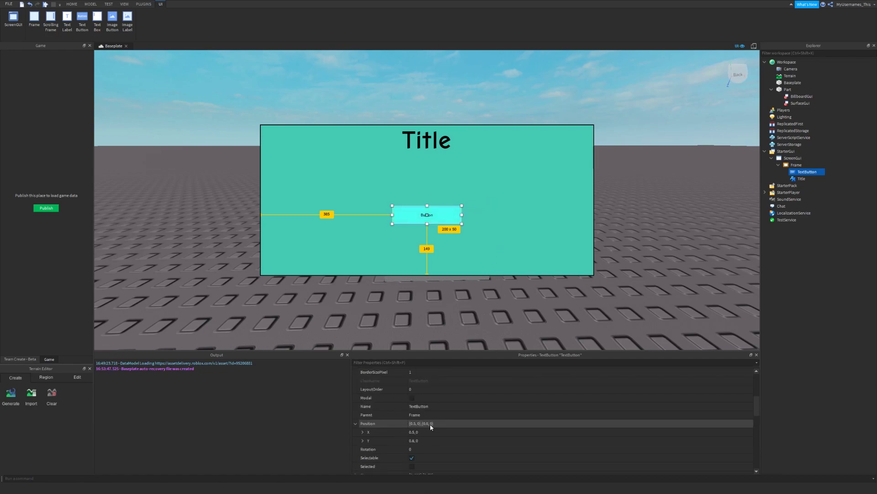
{"action": "scroll", "coordinate": [430, 427], "scroll_direction": "down", "scroll_amount": 2}
{"action": "left_click", "coordinate": [432, 423]}
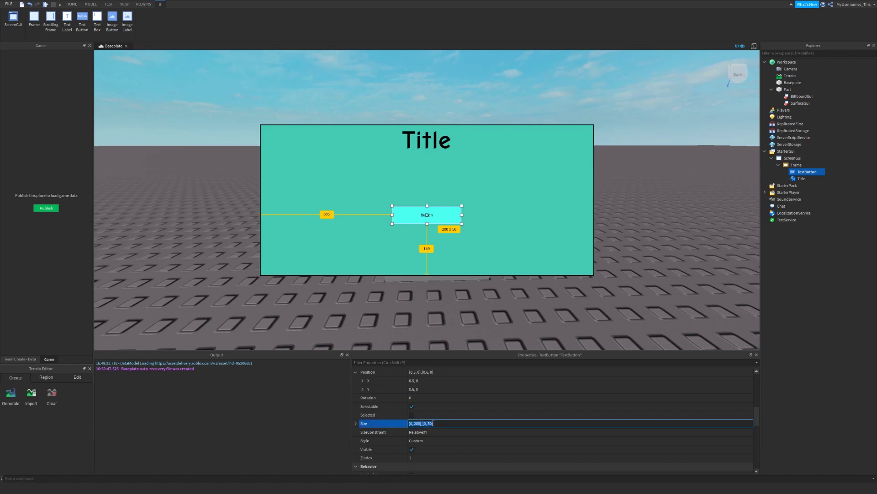
{"action": "type", "text": ".1, 0},{0.2, 0"}
{"action": "key", "text": "Return"}
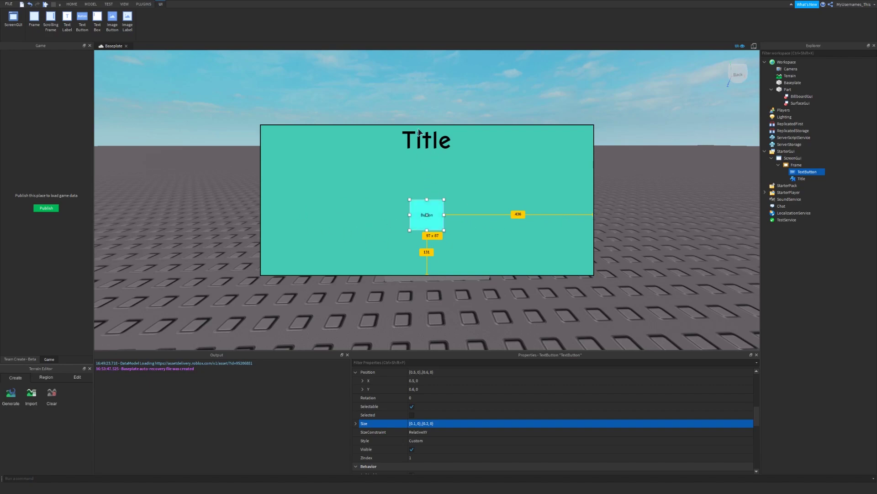
{"action": "scroll", "coordinate": [433, 423], "scroll_direction": "up", "scroll_amount": 1}
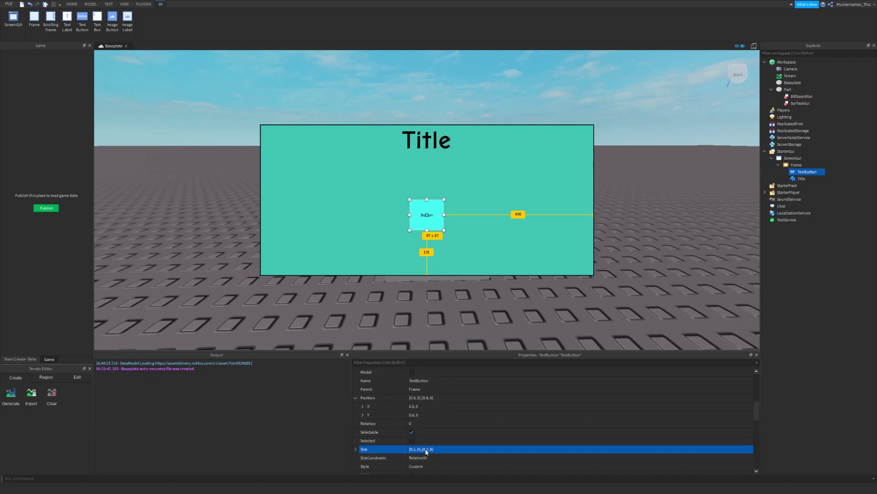
{"action": "left_click", "coordinate": [427, 450]}
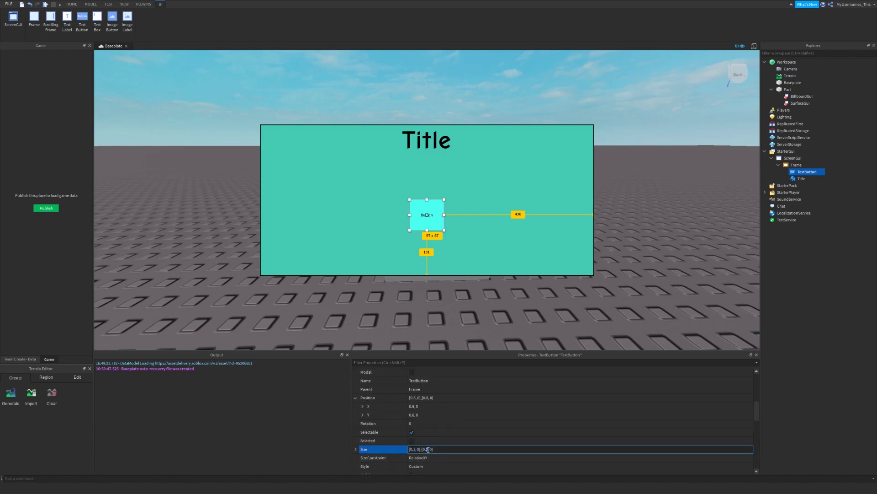
{"action": "key", "text": "Return"}
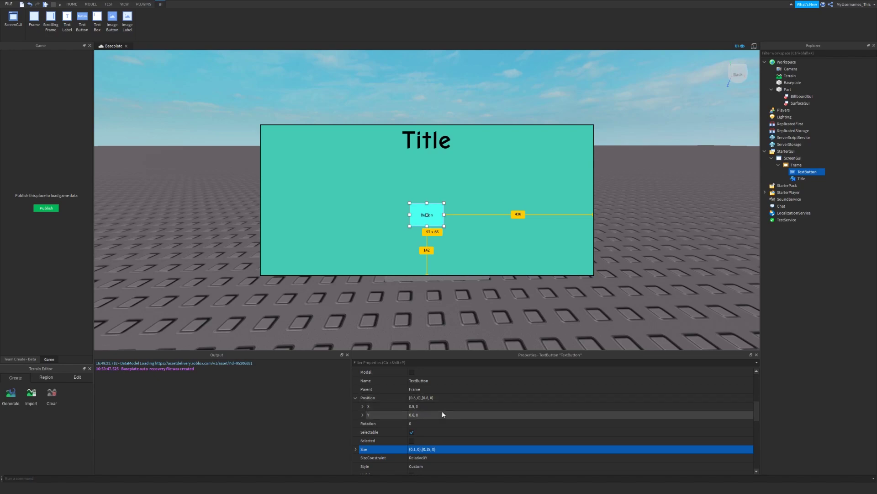
Give the button a black 0,0,0 border 2 pixels thick
{"action": "scroll", "coordinate": [440, 410], "scroll_direction": "up", "scroll_amount": 2}
{"action": "left_click", "coordinate": [430, 381]}
{"action": "type", "text": "0,0,0"}
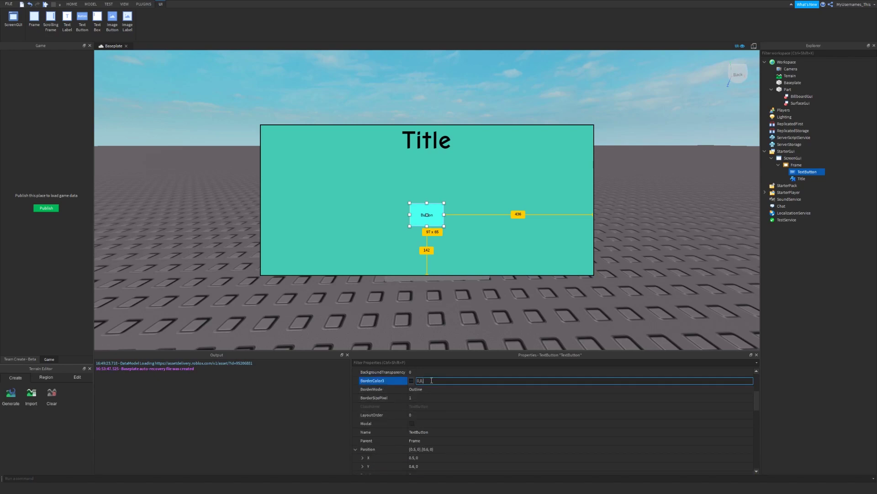
{"action": "key", "text": "Return"}
{"action": "left_click", "coordinate": [426, 398]}
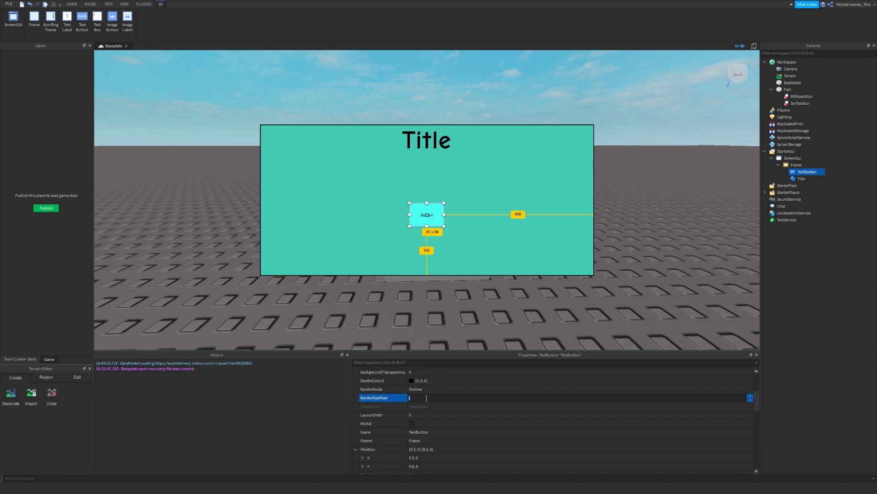
{"action": "type", "text": "2"}
{"action": "key", "text": "Return"}
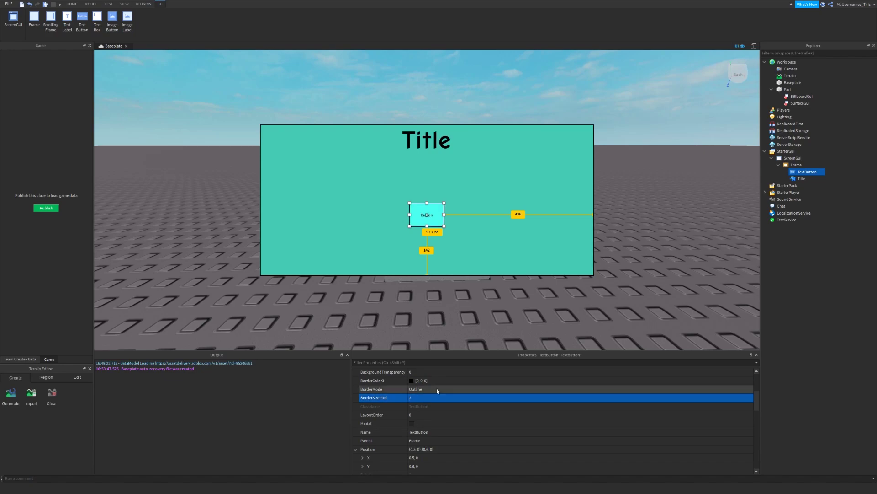
{"action": "left_click", "coordinate": [677, 283]}
Lower the button to Position Y 0.7, label it 'Get' and enable TextScaled
{"action": "left_click", "coordinate": [807, 172]}
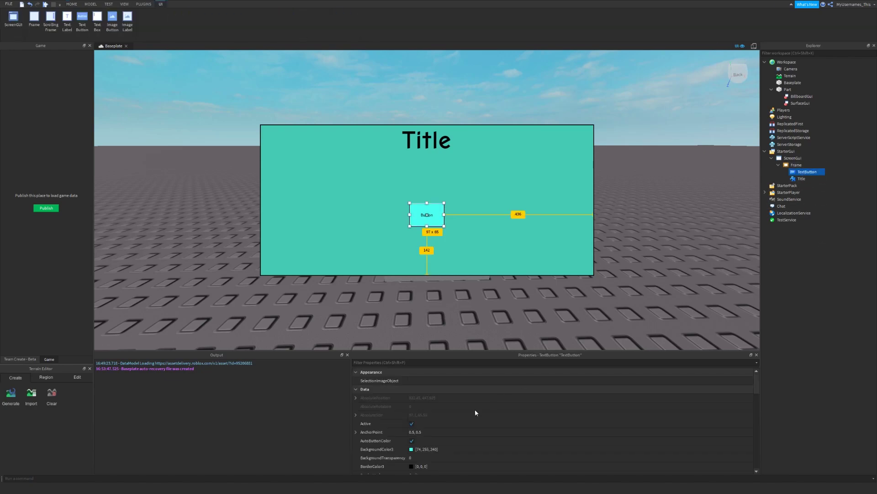
{"action": "scroll", "coordinate": [475, 413], "scroll_direction": "down", "scroll_amount": 5}
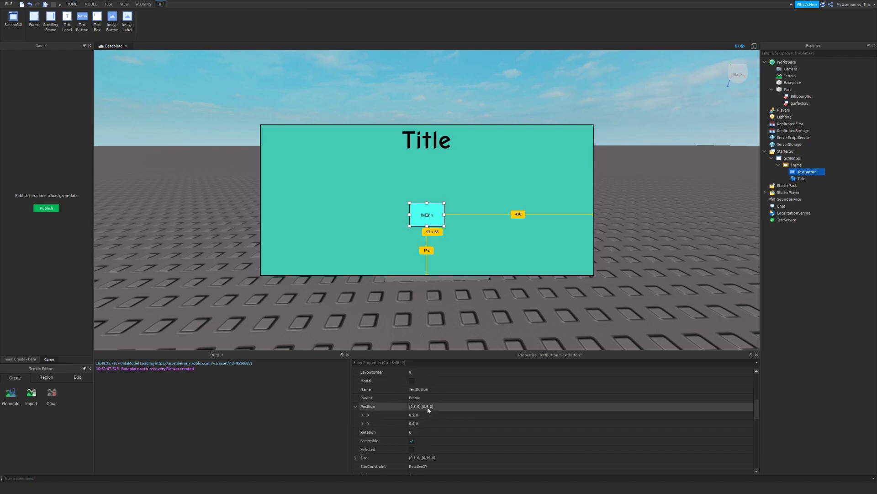
{"action": "left_click", "coordinate": [428, 406]}
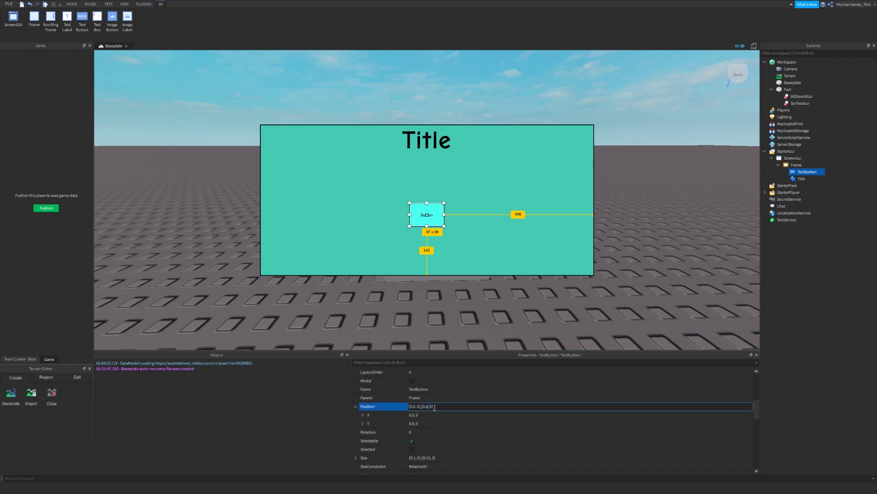
{"action": "scroll", "coordinate": [432, 416], "scroll_direction": "down", "scroll_amount": 5}
{"action": "left_click", "coordinate": [425, 432]}
{"action": "type", "text": "B"}
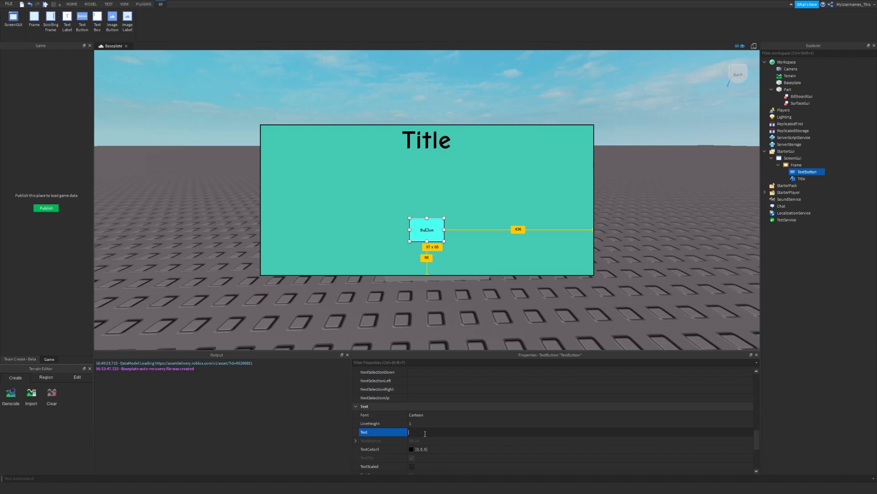
{"action": "type", "text": "et"}
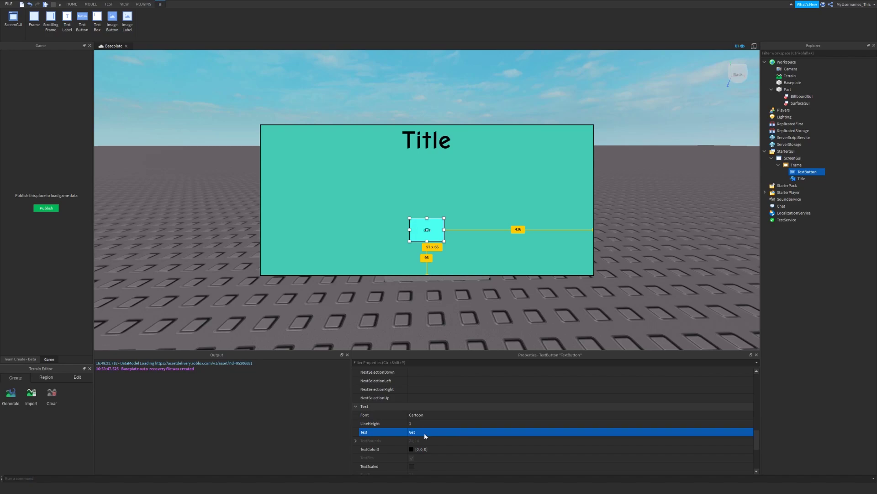
{"action": "left_click", "coordinate": [412, 466]}
Insert a new Frame inside the teal Frame and move the TextButton into it
{"action": "left_click", "coordinate": [806, 164]}
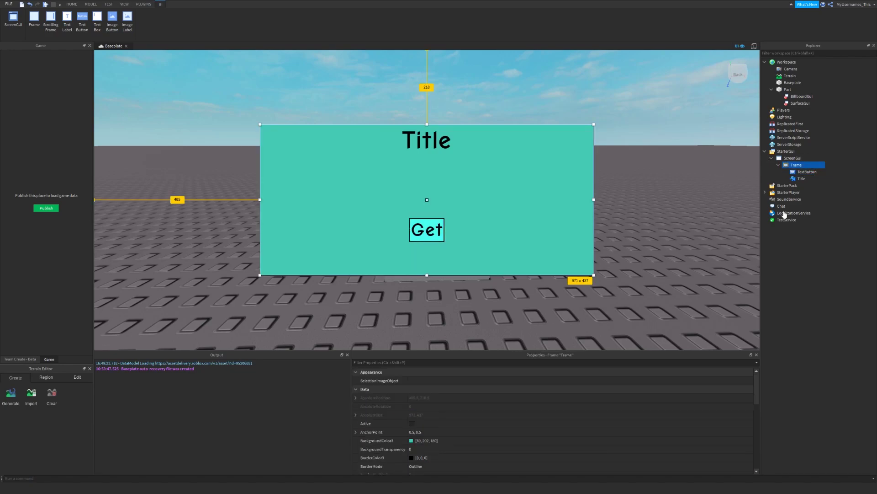
{"action": "left_click", "coordinate": [800, 171]}
{"action": "left_click_drag", "start_coordinate": [808, 178], "coordinate": [800, 174]}
{"action": "left_click", "coordinate": [803, 178]}
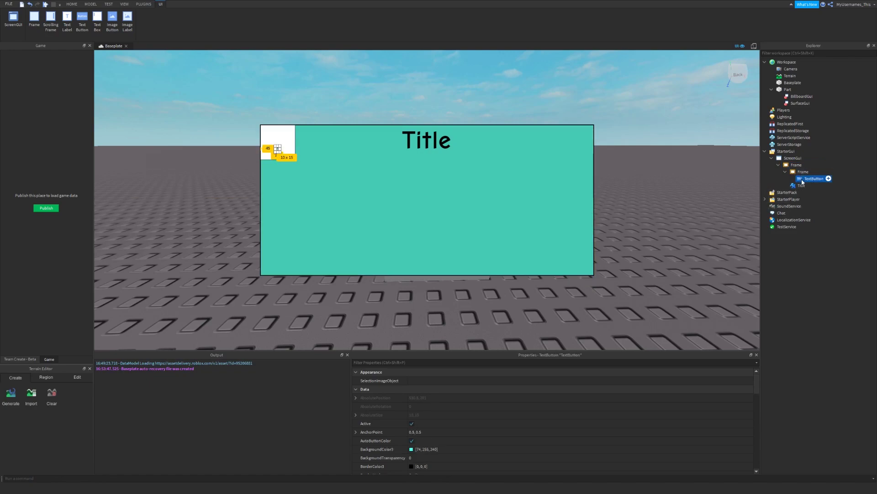
Anchor the TextButton at its bottom centre with AnchorPoint 0.5, 1
{"action": "scroll", "coordinate": [626, 400], "scroll_direction": "down", "scroll_amount": 5}
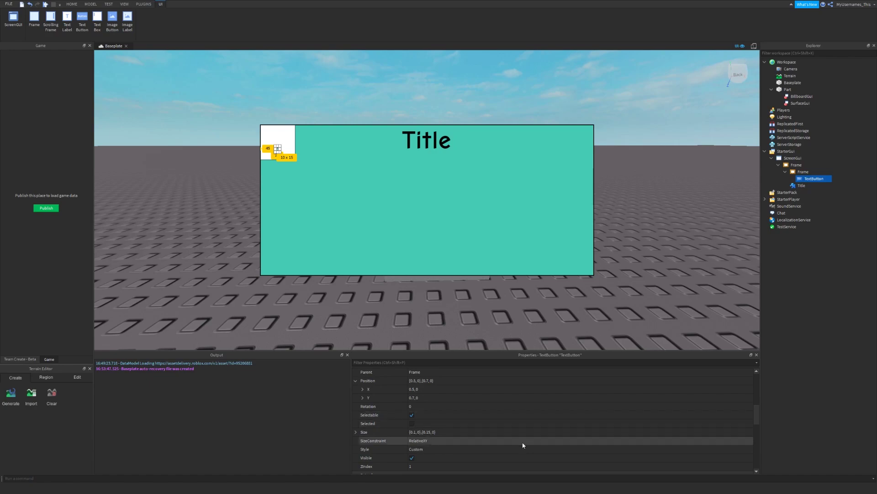
{"action": "scroll", "coordinate": [543, 400], "scroll_direction": "up", "scroll_amount": 5}
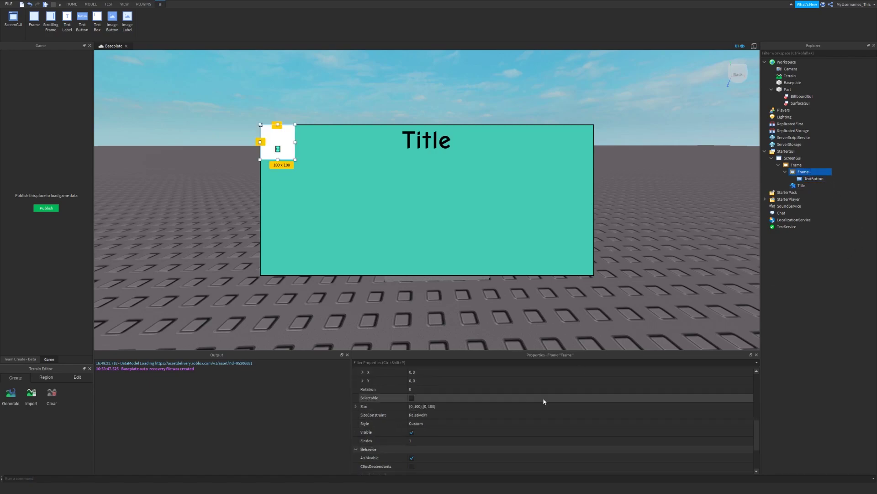
{"action": "left_click", "coordinate": [427, 406]}
{"action": "type", "text": "0.5, 0.5"}
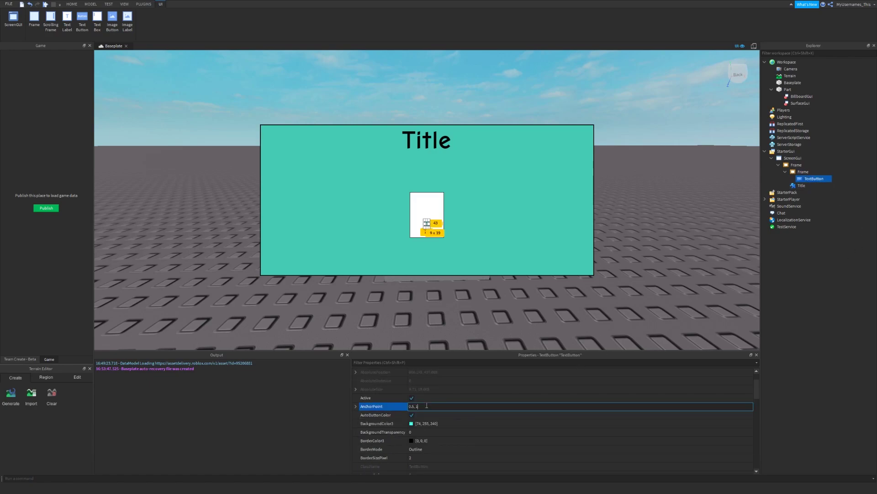
{"action": "key", "text": "Return"}
Set the button's Position Y to 1 and Size X scale to 1, spanning the bottom
{"action": "scroll", "coordinate": [426, 404], "scroll_direction": "down", "scroll_amount": 3}
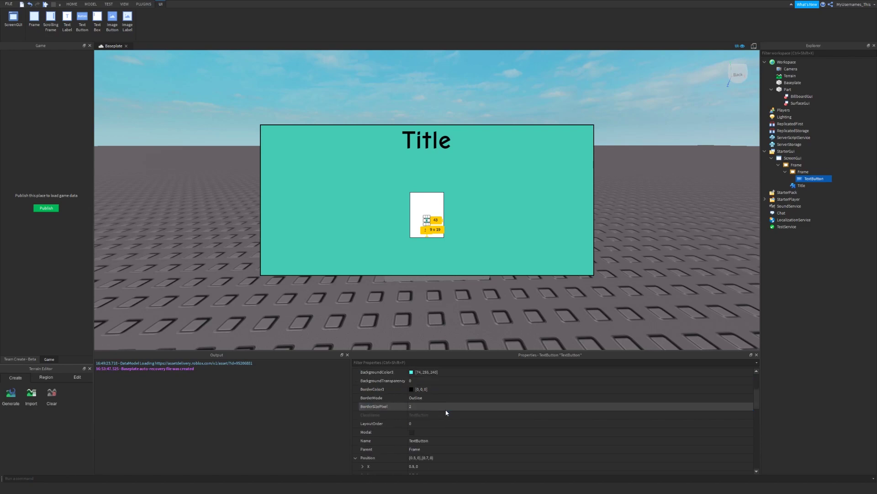
{"action": "left_click", "coordinate": [428, 432]}
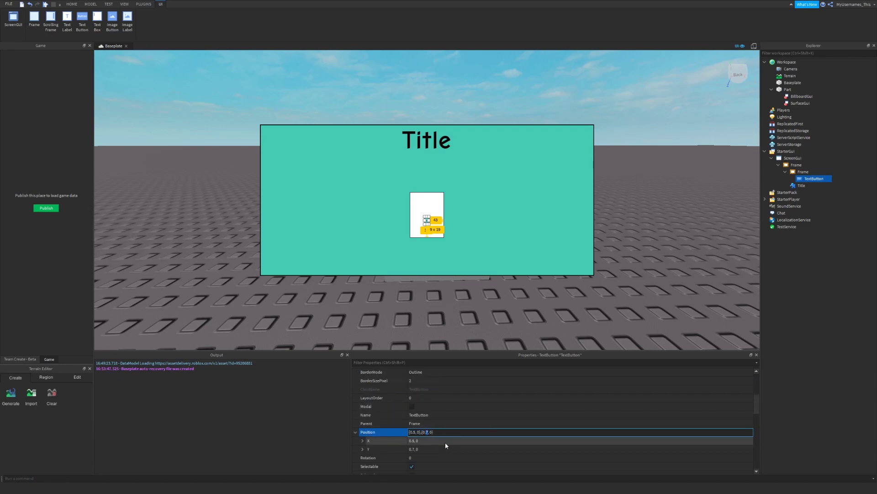
{"action": "type", "text": "1"}
{"action": "key", "text": "Return"}
{"action": "scroll", "coordinate": [476, 441], "scroll_direction": "down", "scroll_amount": 3}
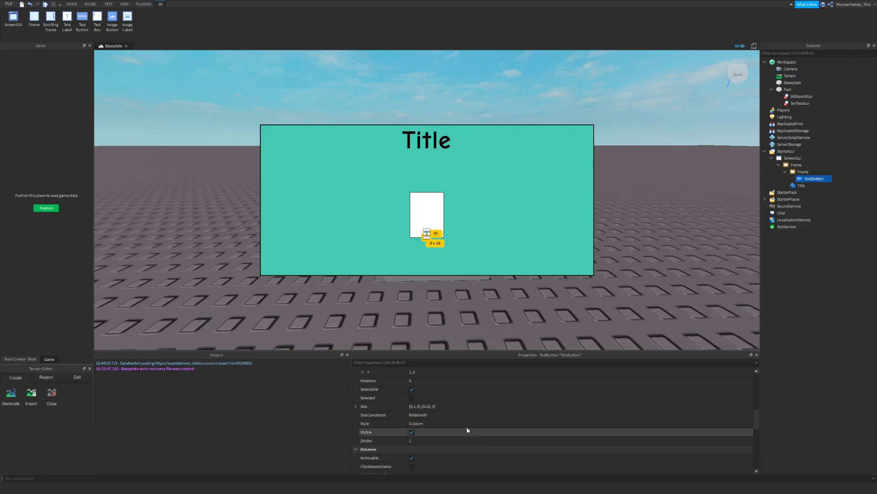
{"action": "left_click", "coordinate": [413, 407]}
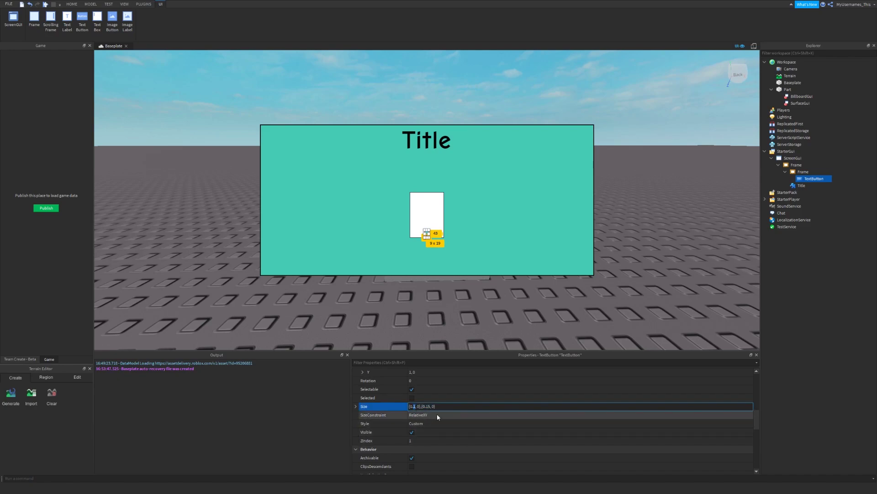
{"action": "type", "text": "1"}
{"action": "key", "text": "Return"}
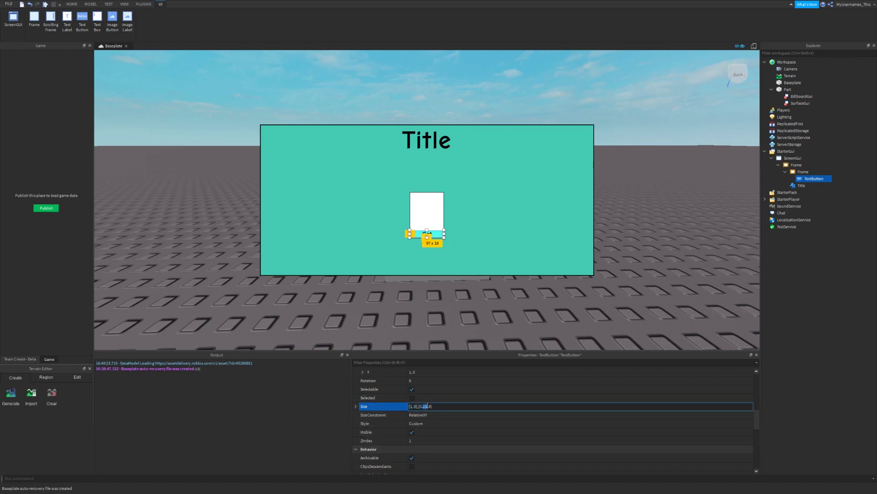
Paste a TextBox into the inner Frame
{"action": "left_click", "coordinate": [803, 171]}
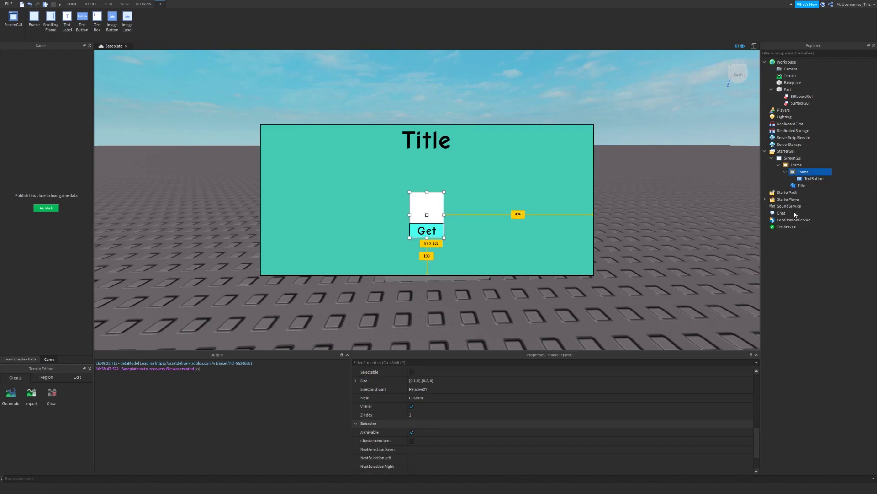
{"action": "key", "text": "ctrl+v"}
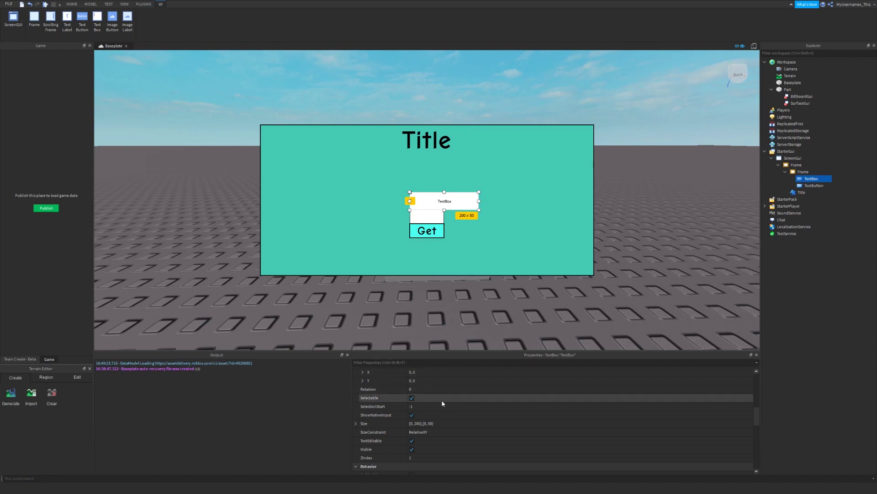
{"action": "scroll", "coordinate": [443, 402], "scroll_direction": "up", "scroll_amount": 3}
{"action": "scroll", "coordinate": [442, 403], "scroll_direction": "up", "scroll_amount": 1}
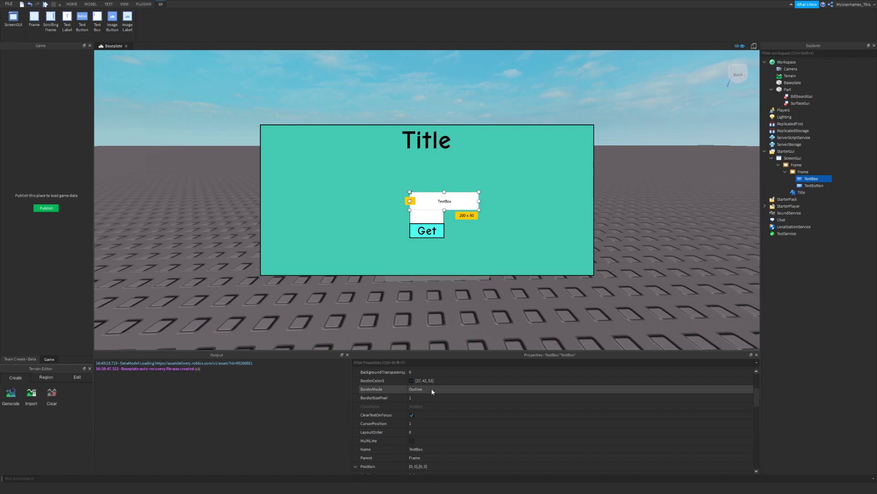
{"action": "scroll", "coordinate": [431, 389], "scroll_direction": "down", "scroll_amount": 4}
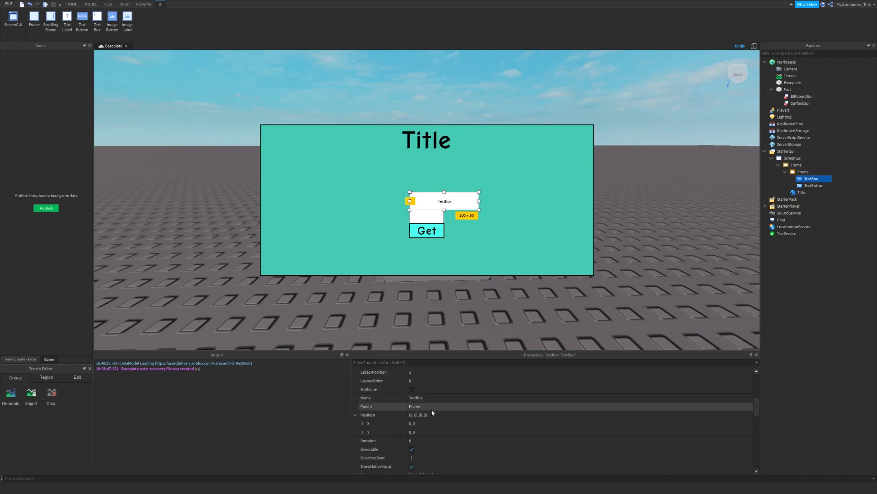
{"action": "scroll", "coordinate": [432, 409], "scroll_direction": "up", "scroll_amount": 1}
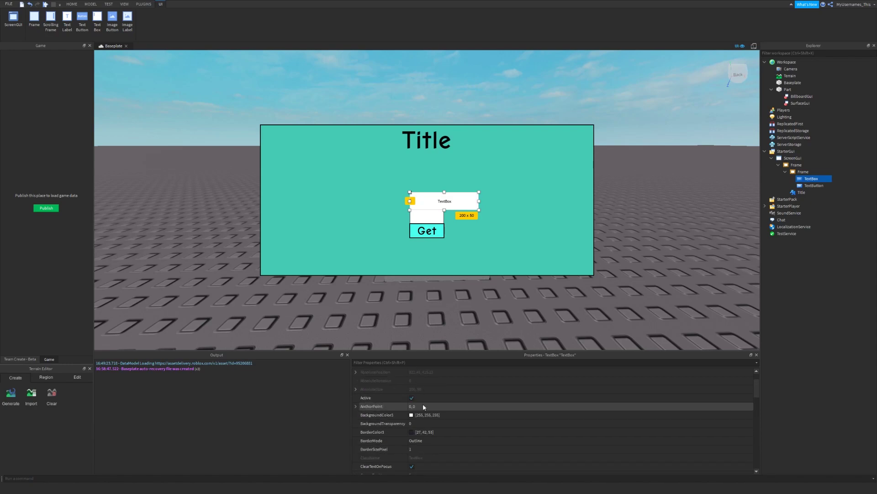
Size the TextBox to {1,0},{0.7,0} and set its BackgroundTransparency to 1
{"action": "left_click", "coordinate": [433, 448]}
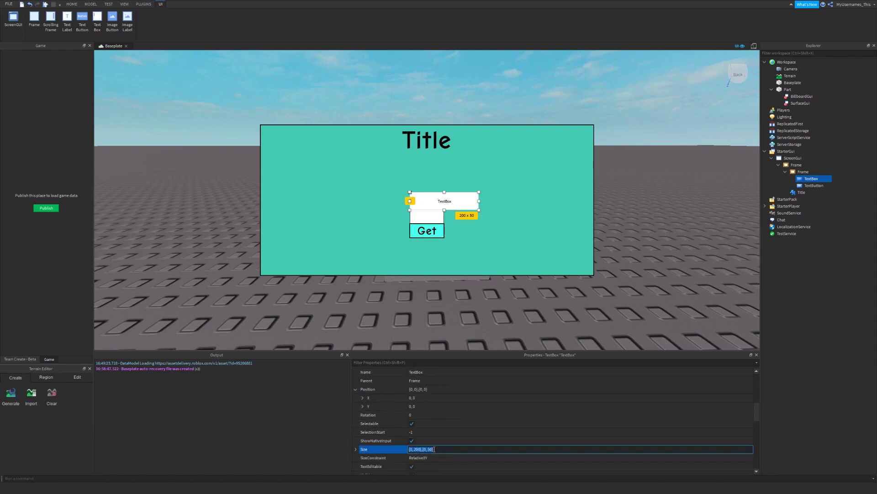
{"action": "type", "text": "{1, 0},{0.7, 0}"}
{"action": "key", "text": "Return"}
{"action": "scroll", "coordinate": [482, 386], "scroll_direction": "up", "scroll_amount": 4}
{"action": "left_click", "coordinate": [421, 398]}
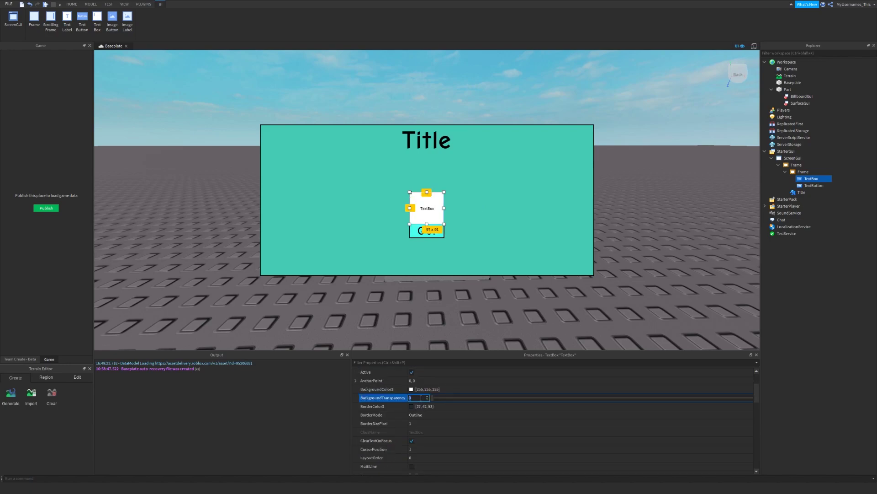
{"action": "key", "text": "Return"}
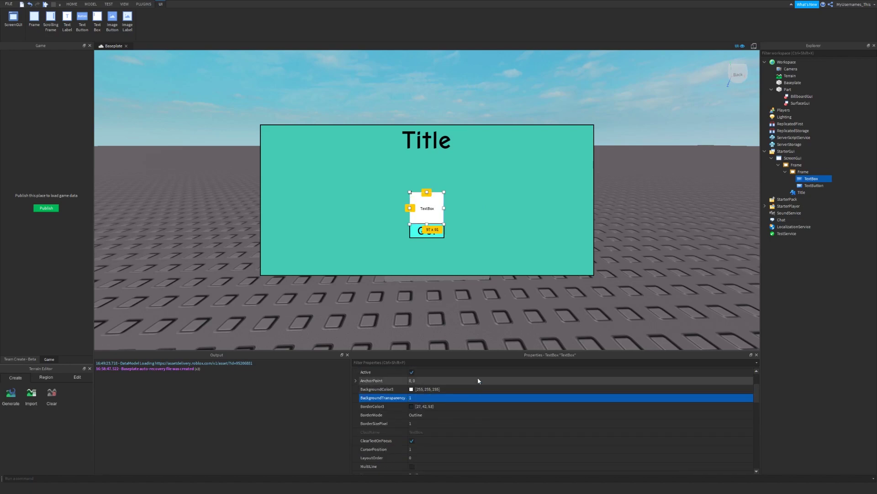
Set the inner Frame's BackgroundColor3 to cyan [56, 255, 227]
{"action": "left_click", "coordinate": [818, 172]}
{"action": "left_click", "coordinate": [422, 440]}
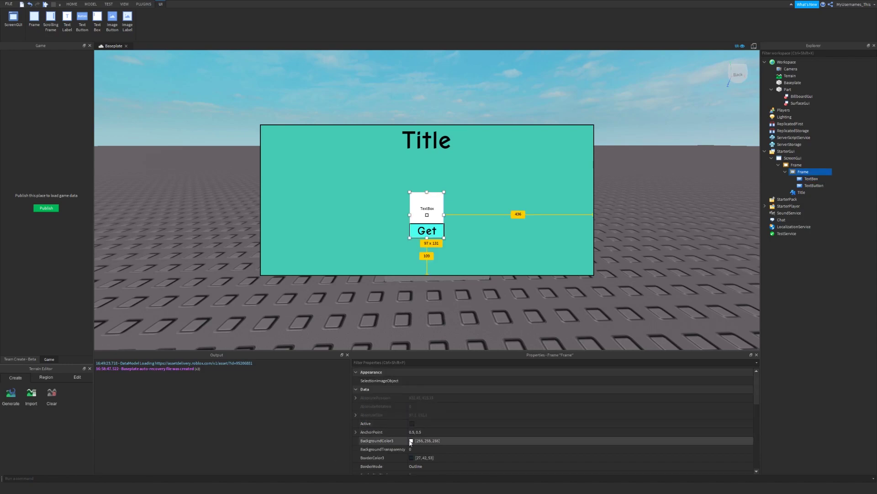
{"action": "type", "text": "[67, 255, 249]"}
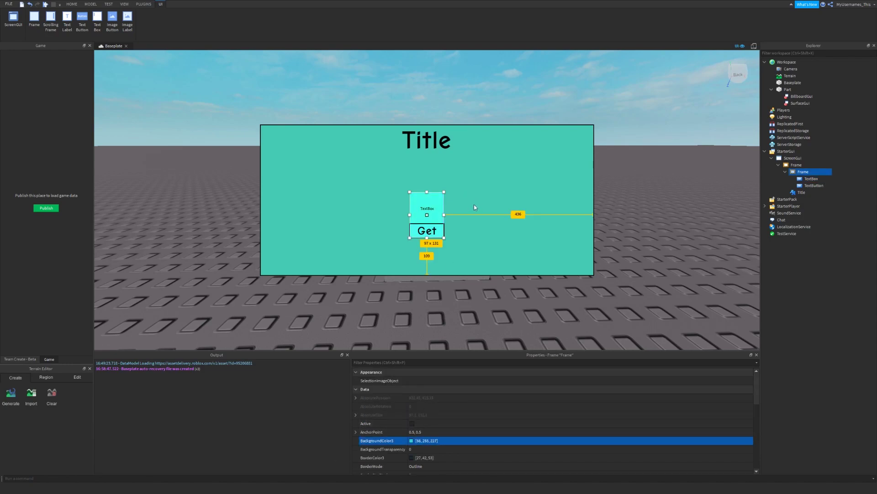
{"action": "left_click", "coordinate": [425, 203]}
Delete the TextBox's default Text and set its PlaceholderText to 'Insert Text Here'
{"action": "left_click", "coordinate": [429, 432]}
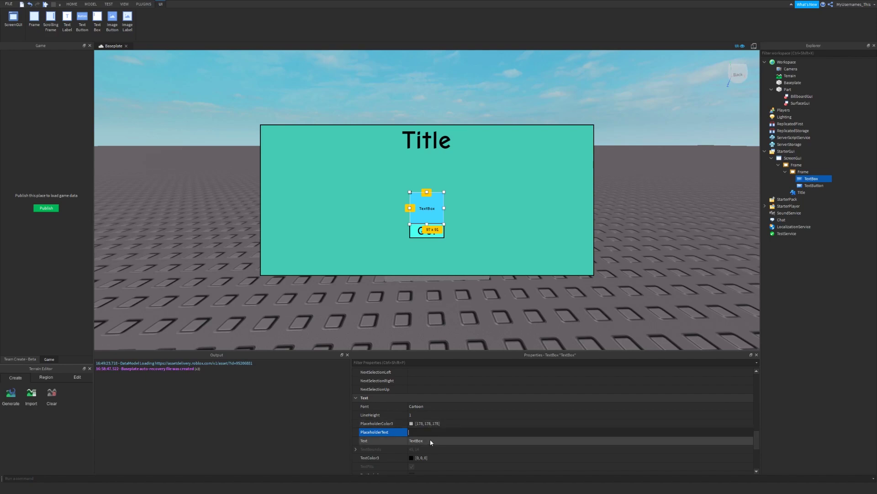
{"action": "left_click", "coordinate": [431, 440]}
{"action": "key", "text": "BackSpace"}
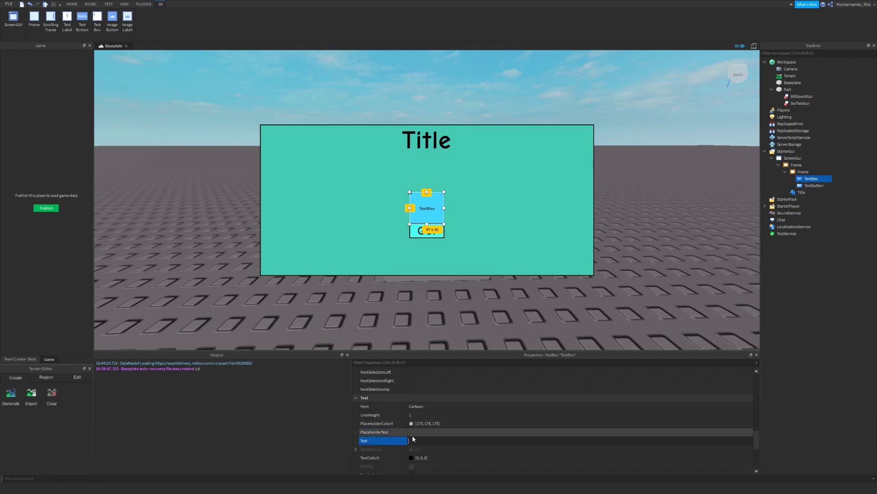
{"action": "left_click", "coordinate": [418, 432]}
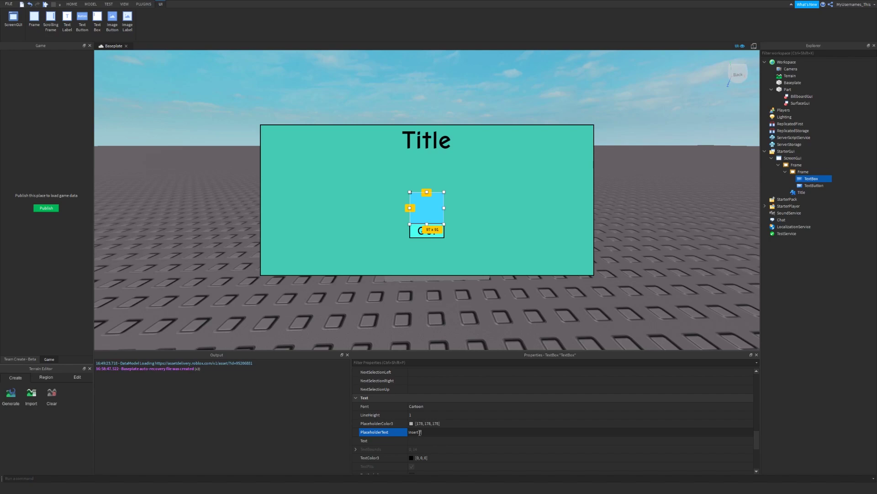
{"action": "type", "text": "ere"}
{"action": "key", "text": "Return"}
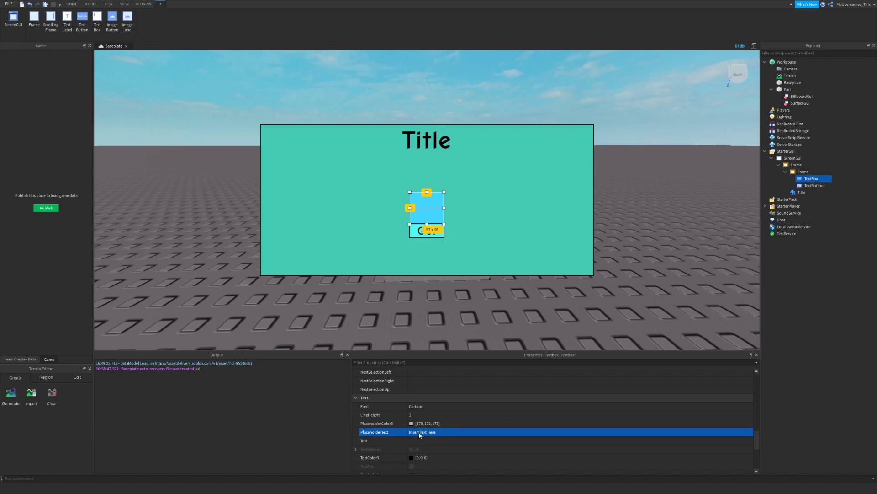
Make the placeholder colour dark grey and try TextStrokeTransparency 0
{"action": "left_click", "coordinate": [414, 424]}
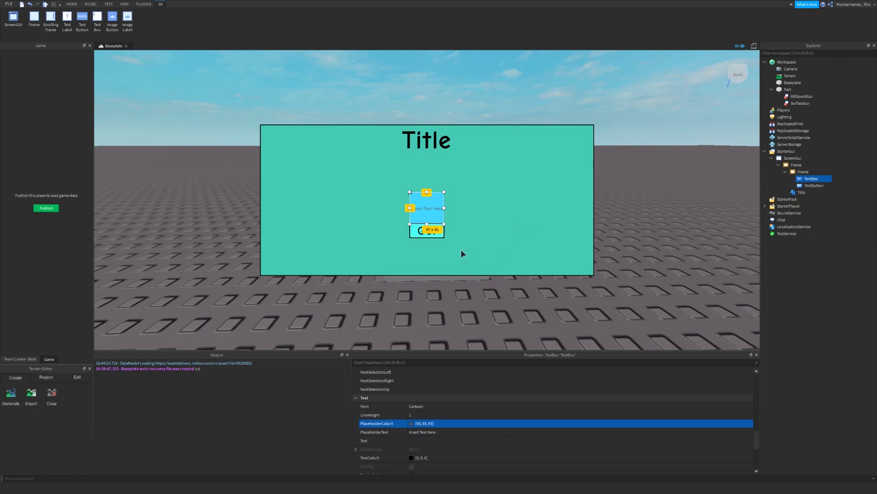
{"action": "scroll", "coordinate": [463, 393], "scroll_direction": "down", "scroll_amount": 4}
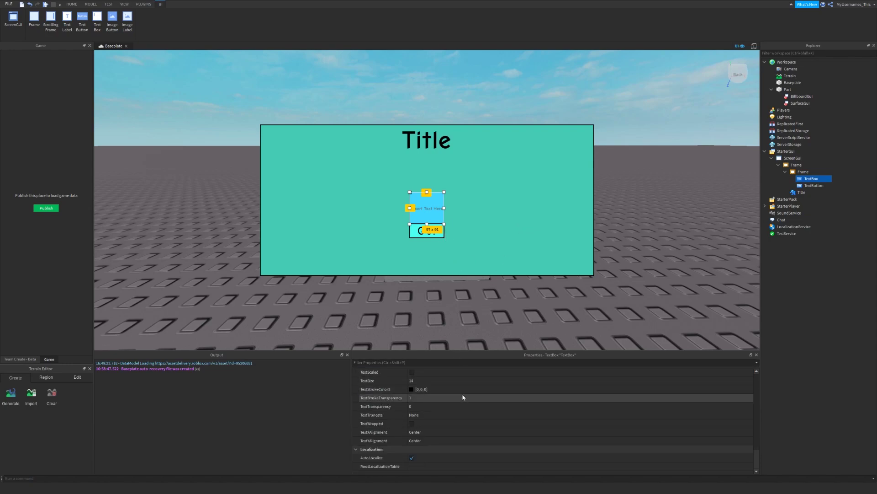
{"action": "scroll", "coordinate": [424, 400], "scroll_direction": "up", "scroll_amount": 1}
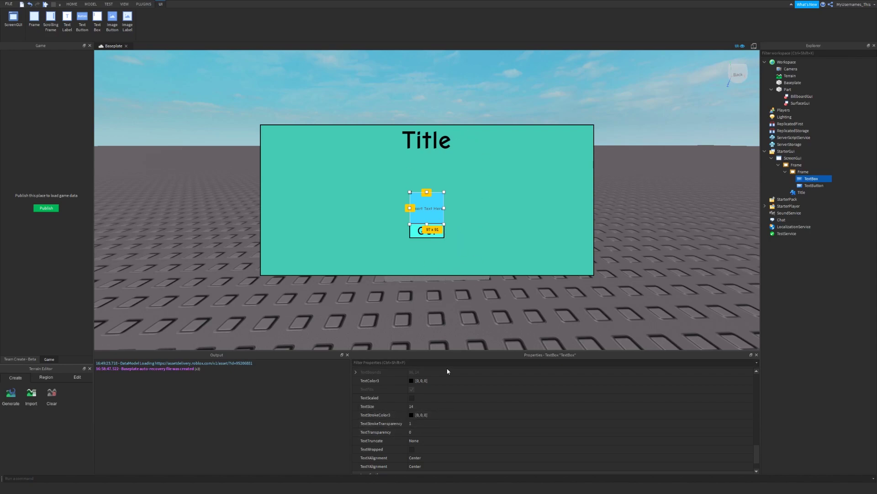
{"action": "left_click", "coordinate": [427, 424]}
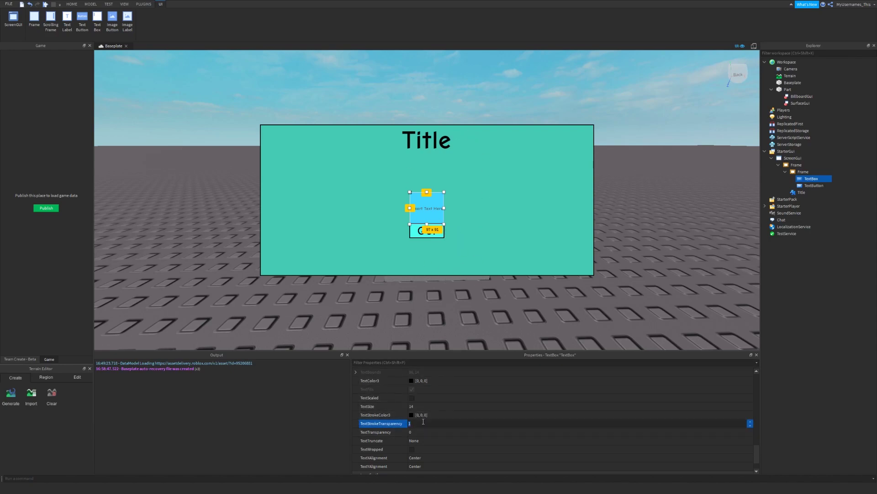
{"action": "type", "text": "0"}
{"action": "key", "text": "Return"}
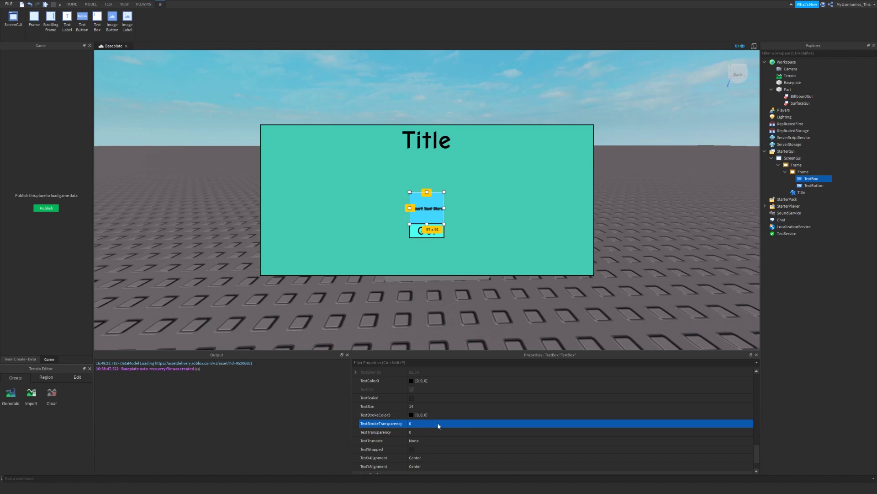
Reset TextStrokeTransparency to 1, removing the outline, and deselect the TextBox
{"action": "left_click", "coordinate": [438, 424]}
{"action": "type", "text": "1"}
{"action": "key", "text": "Return"}
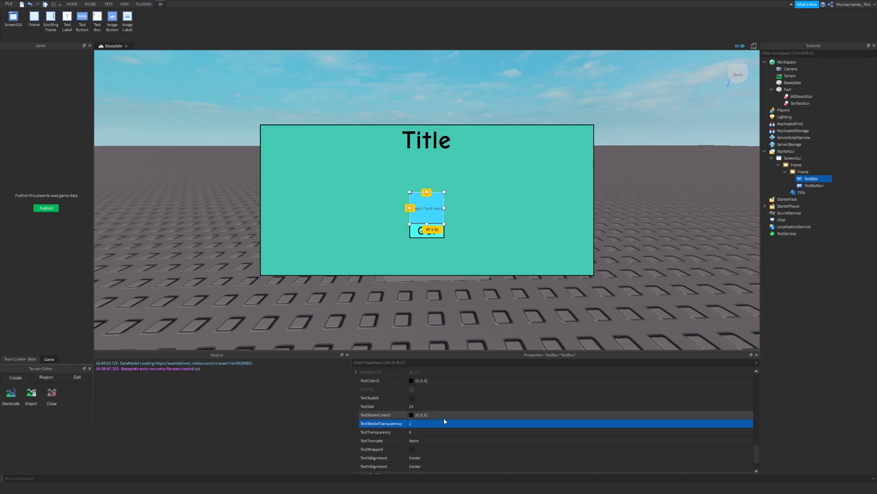
{"action": "scroll", "coordinate": [446, 421], "scroll_direction": "up", "scroll_amount": 2}
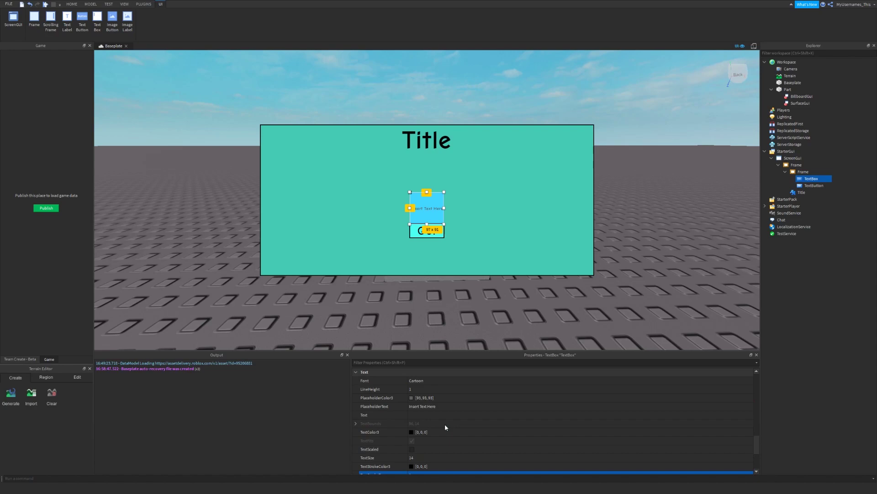
{"action": "scroll", "coordinate": [444, 428], "scroll_direction": "down", "scroll_amount": 1}
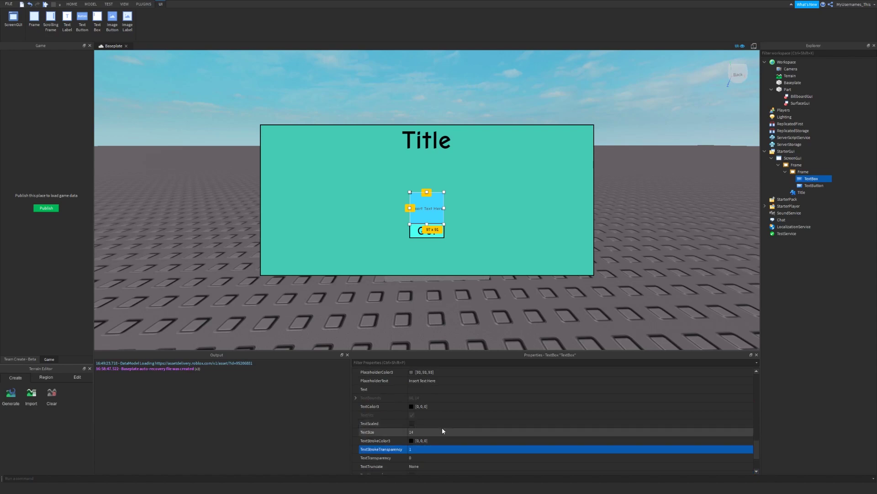
{"action": "left_click", "coordinate": [653, 264]}
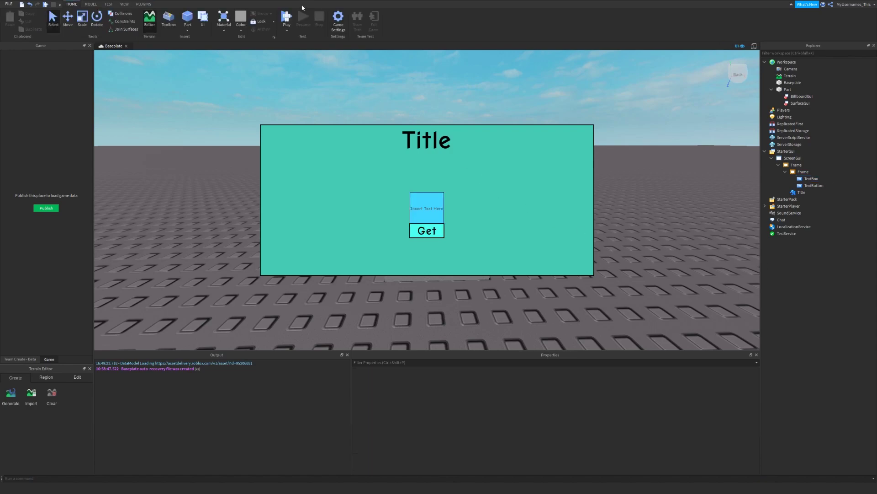
Set the inner Frame's BorderSizePixel to 2 and start a Play test
{"action": "left_click", "coordinate": [803, 171]}
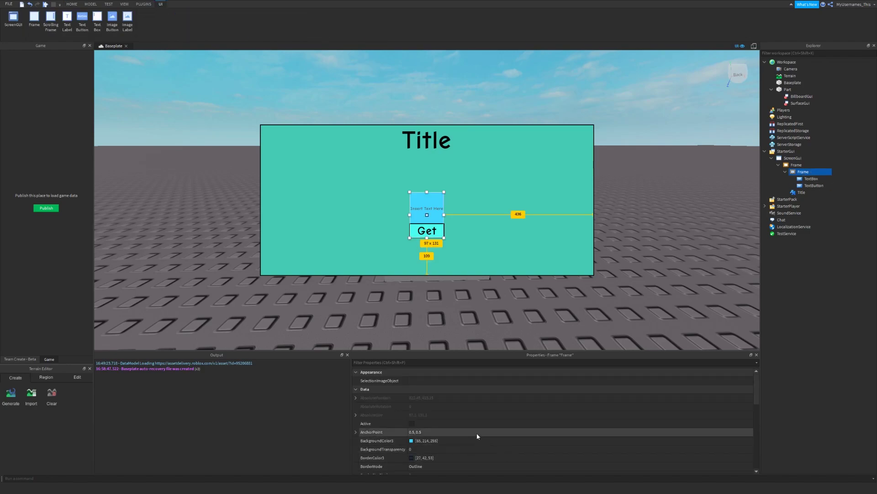
{"action": "scroll", "coordinate": [477, 436], "scroll_direction": "down", "scroll_amount": 1}
{"action": "left_click", "coordinate": [415, 449]}
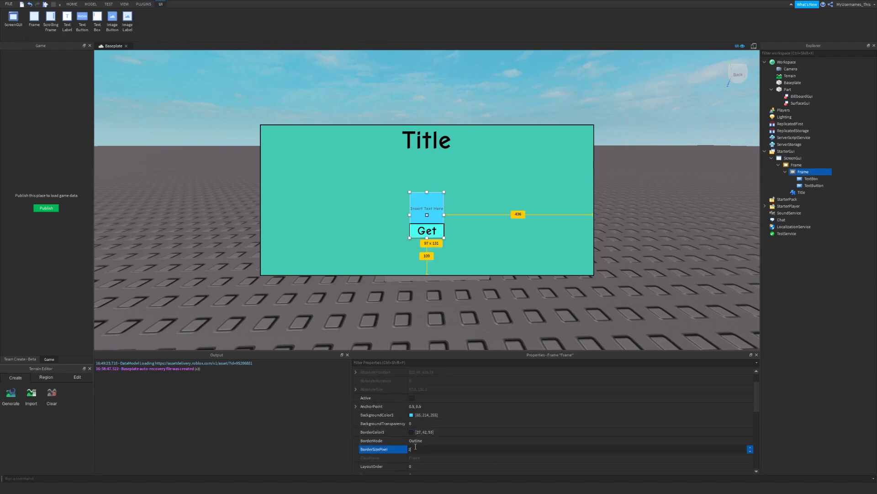
{"action": "type", "text": "2"}
{"action": "key", "text": "Return"}
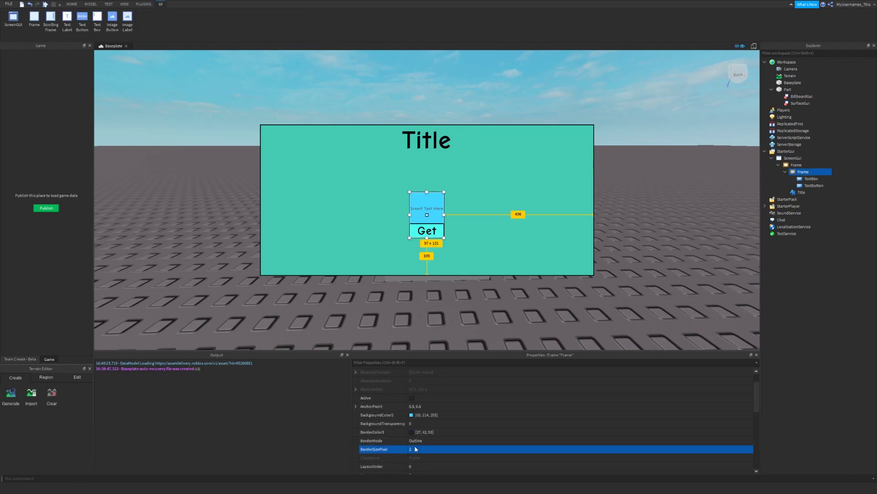
{"action": "left_click", "coordinate": [71, 4]}
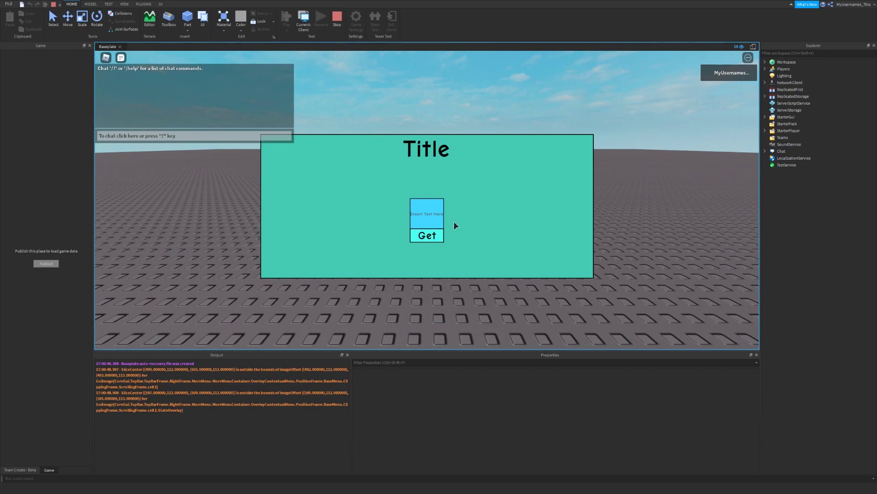
In play mode, type 'asdfa' into the TextBox, erase it, then type 'Test'
{"action": "left_click", "coordinate": [442, 223]}
{"action": "type", "text": "asdfa"}
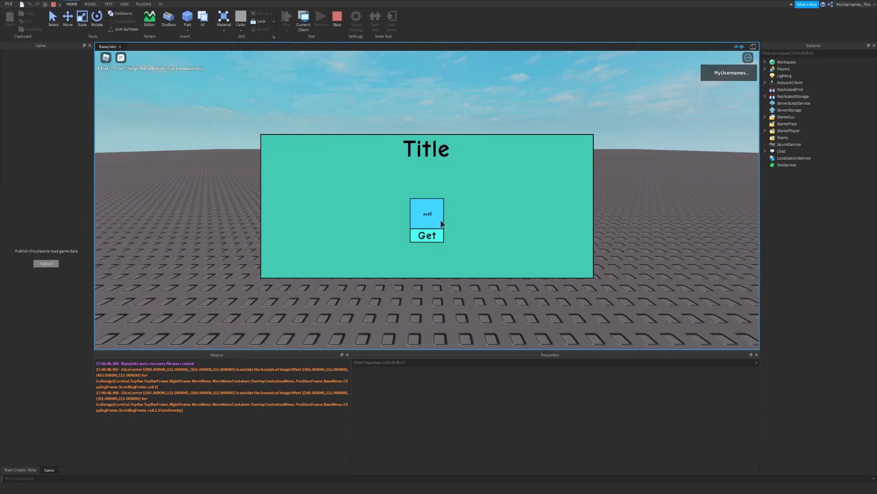
{"action": "key", "text": "BackSpace"}
{"action": "key", "text": "BackSpace"}
{"action": "key", "text": "BackSpace"}
{"action": "key", "text": "BackSpace"}
{"action": "type", "text": "Test"}
{"action": "right_click_drag", "start_coordinate": [627, 217], "coordinate": [628, 222]}
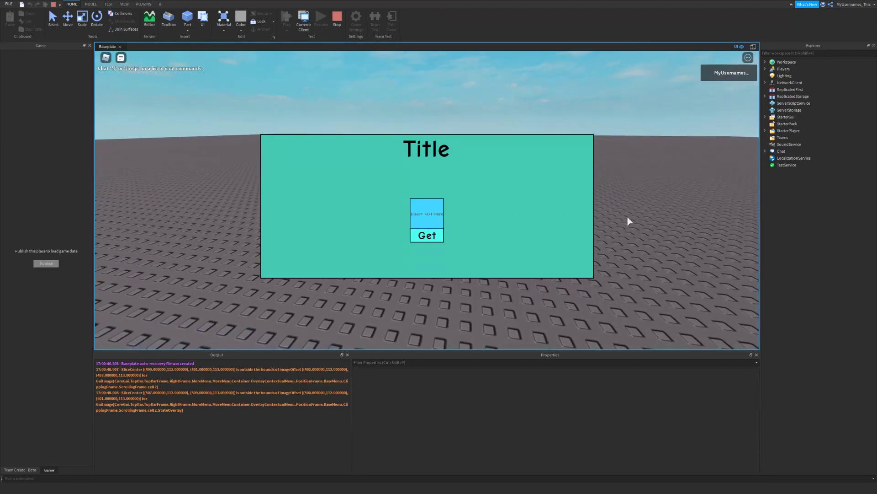
Stop the playtest and orbit and zoom the editor viewport around the scene
{"action": "left_click", "coordinate": [335, 21]}
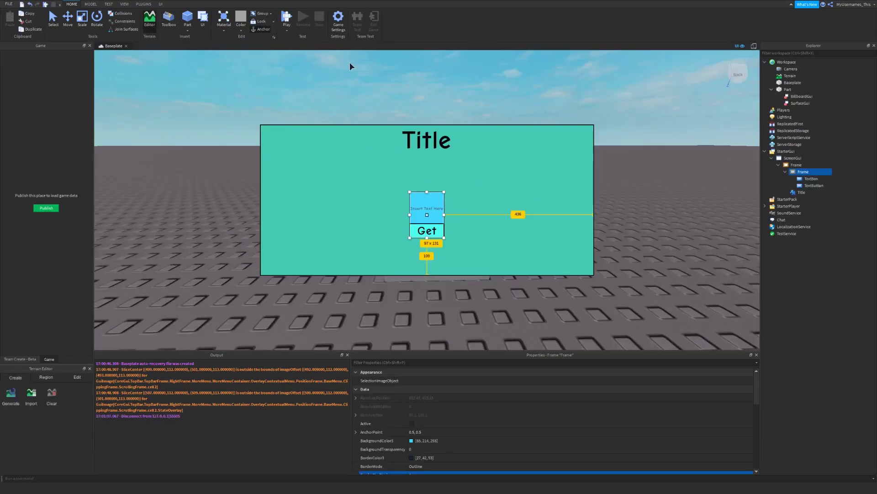
{"action": "right_click_drag", "start_coordinate": [402, 108], "coordinate": [406, 107]}
{"action": "scroll", "coordinate": [405, 108], "scroll_direction": "up", "scroll_amount": 4}
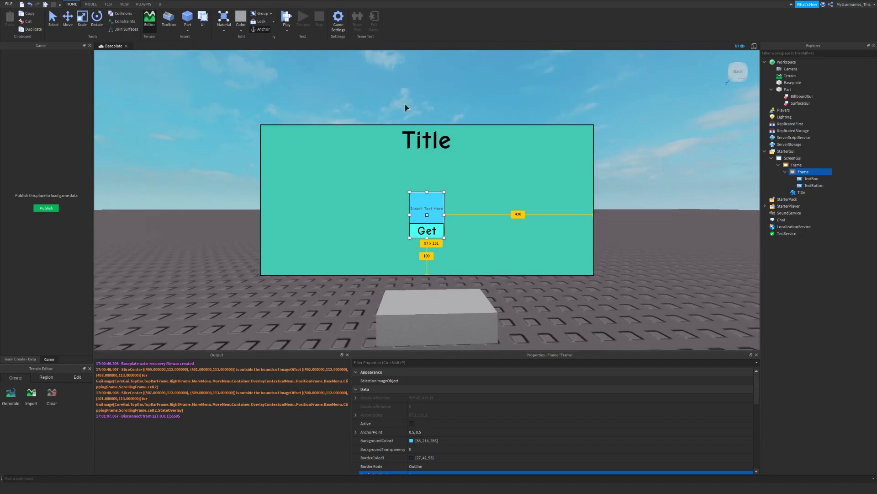
{"action": "scroll", "coordinate": [405, 107], "scroll_direction": "up", "scroll_amount": 3}
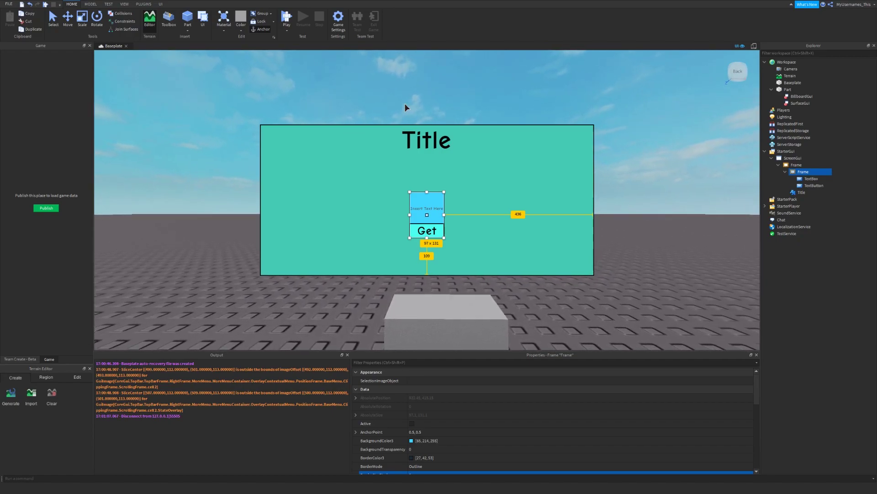
{"action": "scroll", "coordinate": [406, 108], "scroll_direction": "up", "scroll_amount": 2}
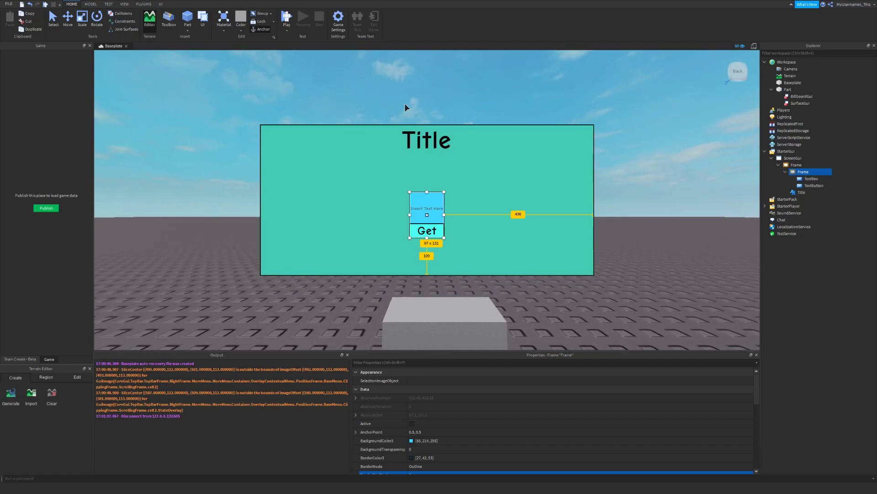
{"action": "scroll", "coordinate": [405, 108], "scroll_direction": "down", "scroll_amount": 1}
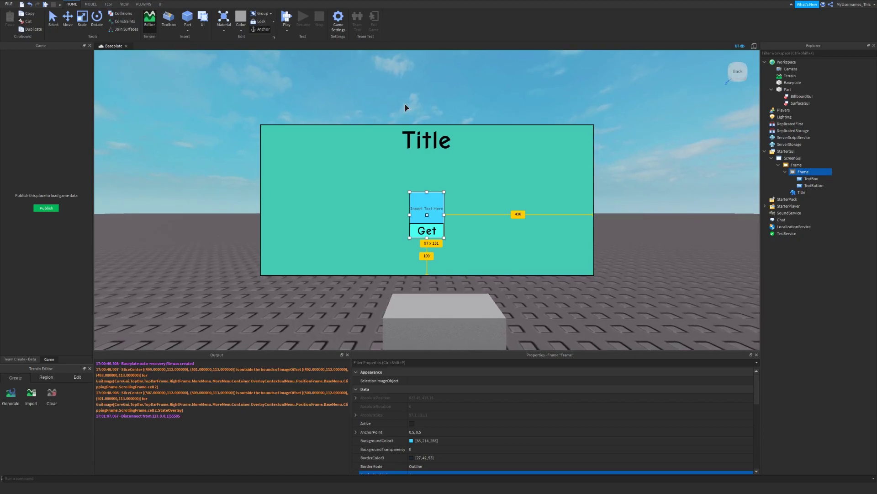
{"action": "scroll", "coordinate": [405, 108], "scroll_direction": "up", "scroll_amount": 1}
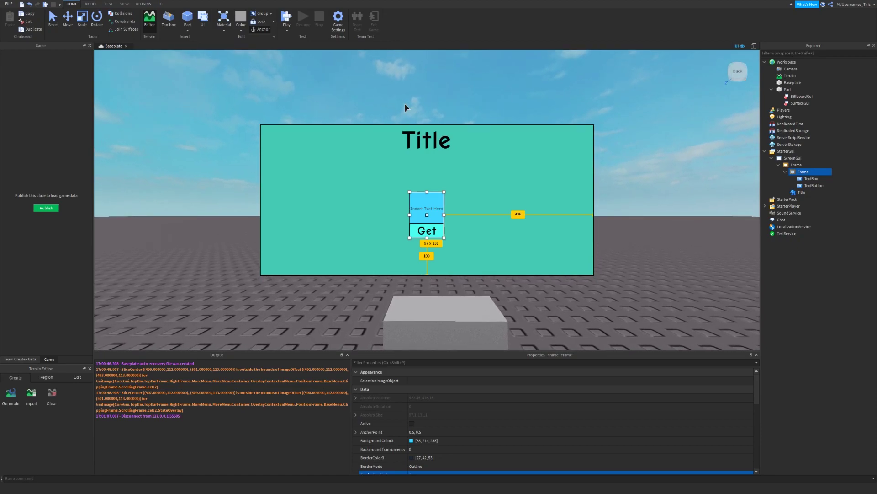